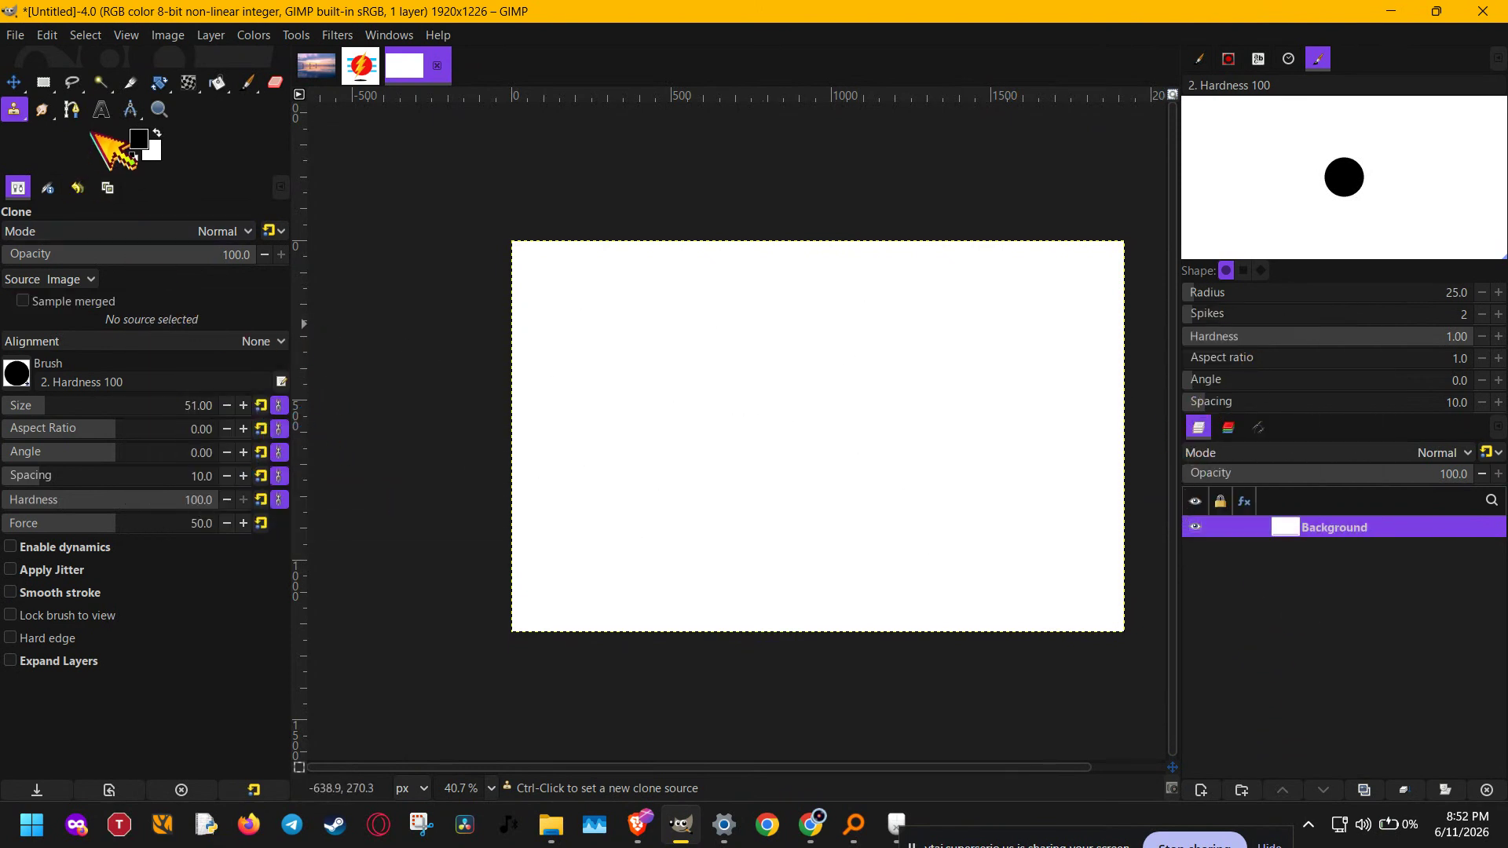
# - Try placing point text on the blank canvas with the Text tool, entering two lines of placeholder letters and erasing them
pyautogui.click(100, 109)
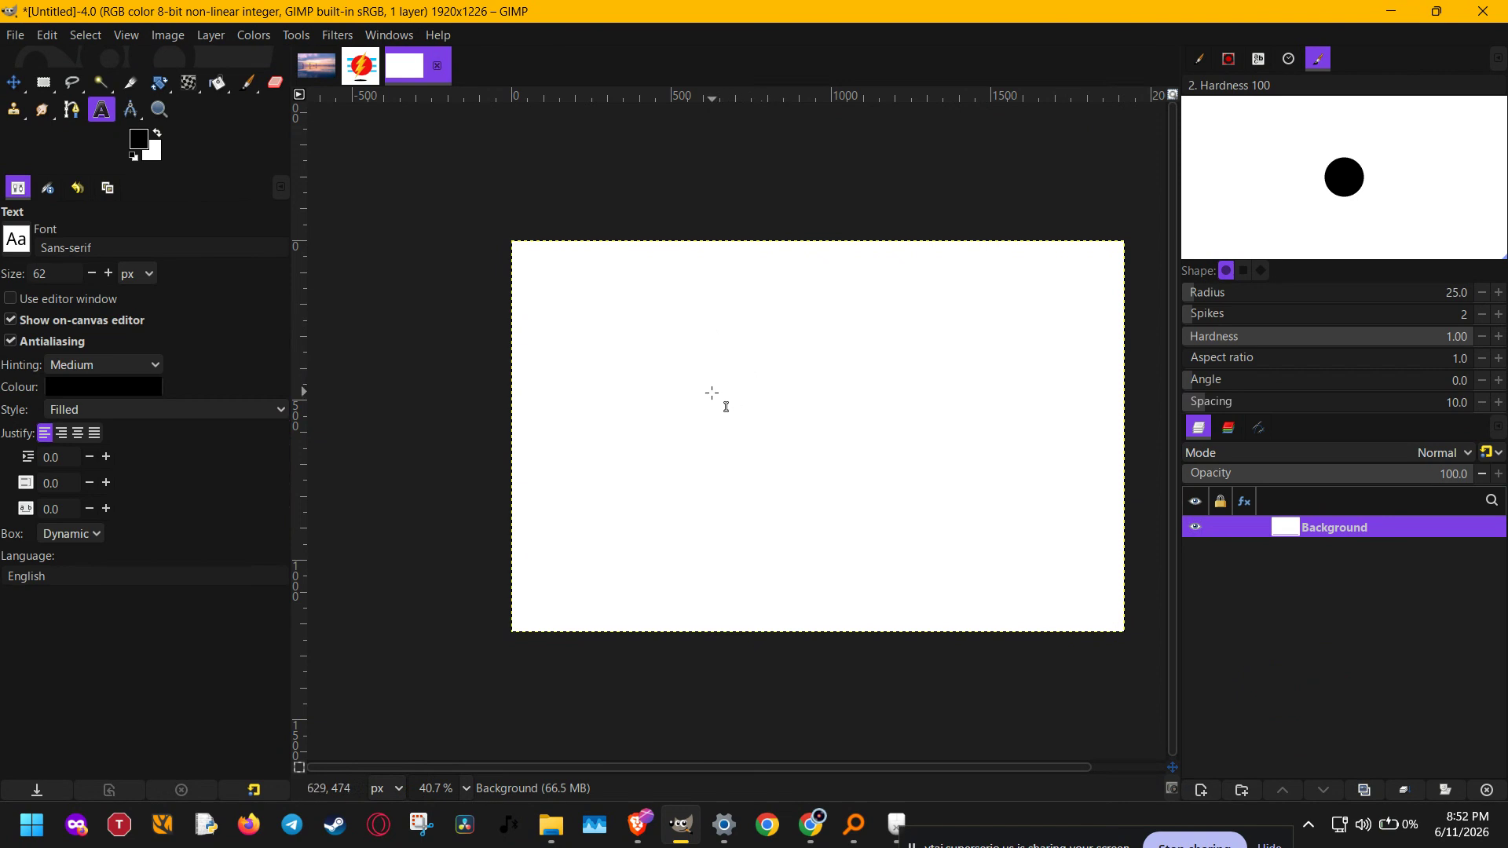
pyautogui.moveTo(693, 364); pyautogui.dragTo(957, 548)
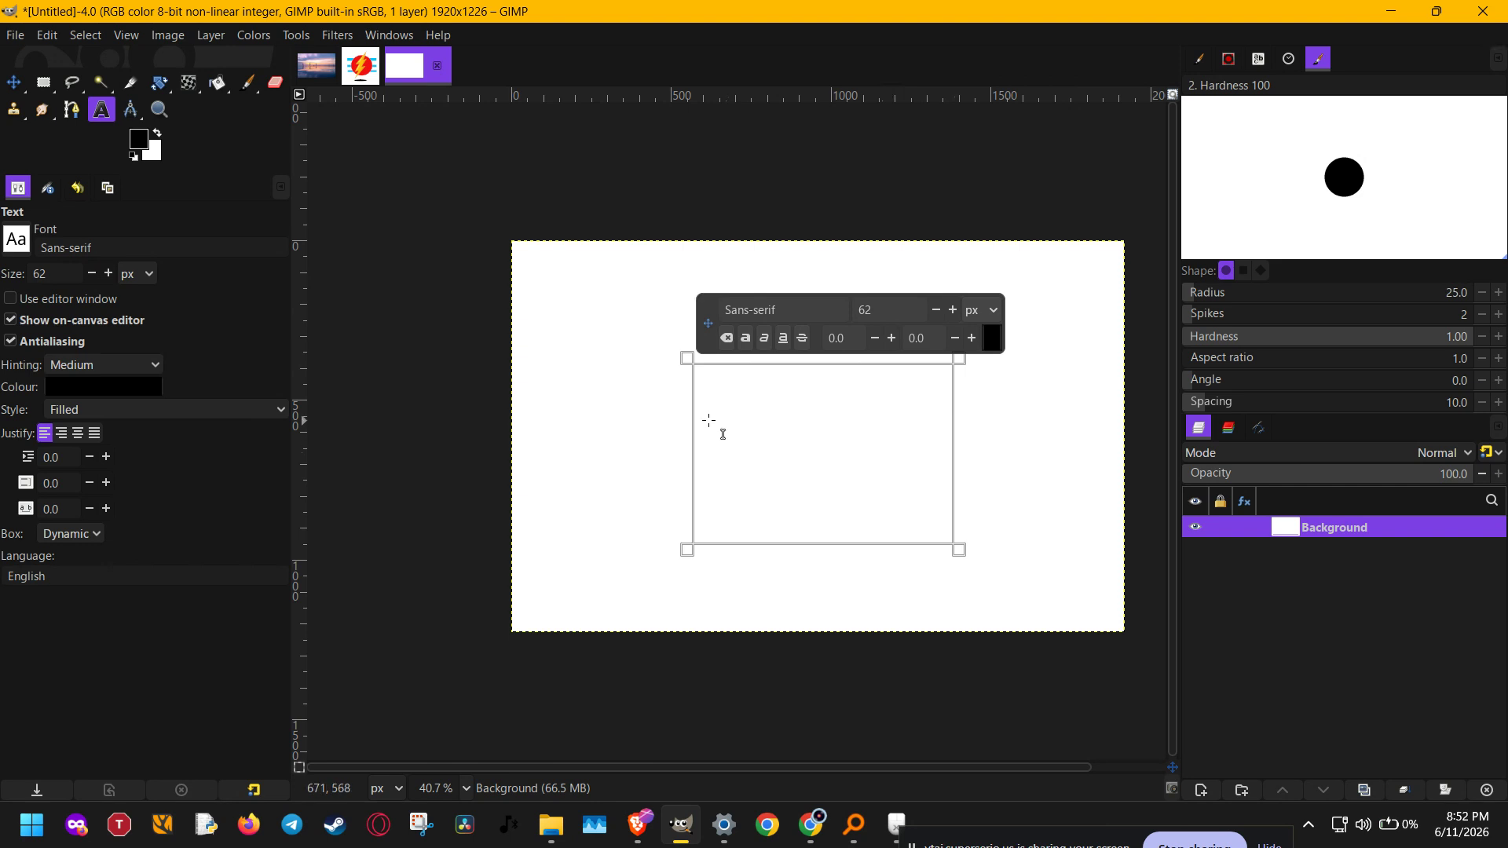
pyautogui.click(611, 397)
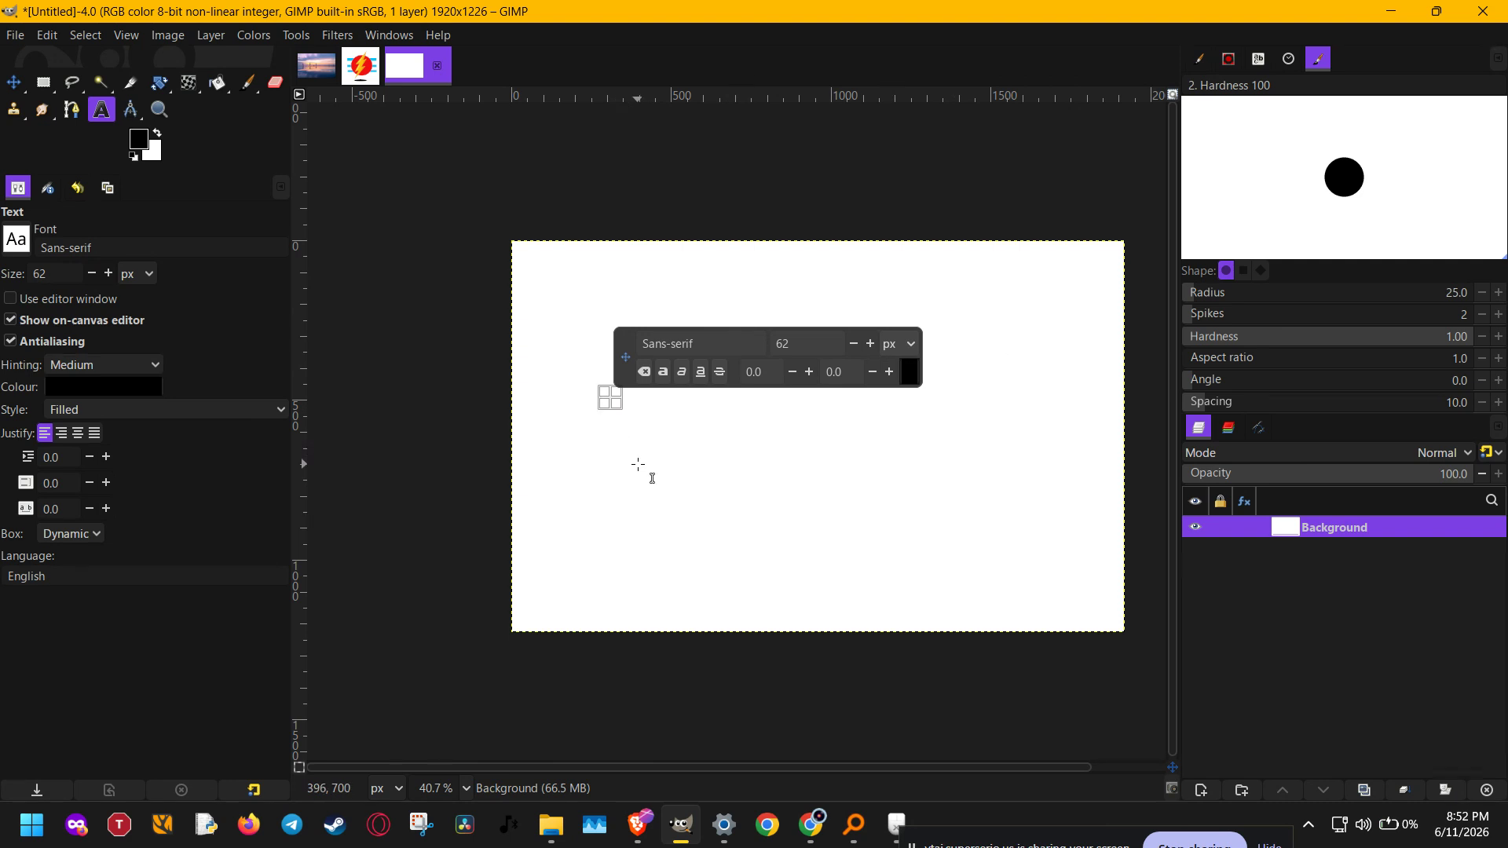
pyautogui.write('kvbkvjnskfhsksknfskfnslkclsncslknffnlcslnks')
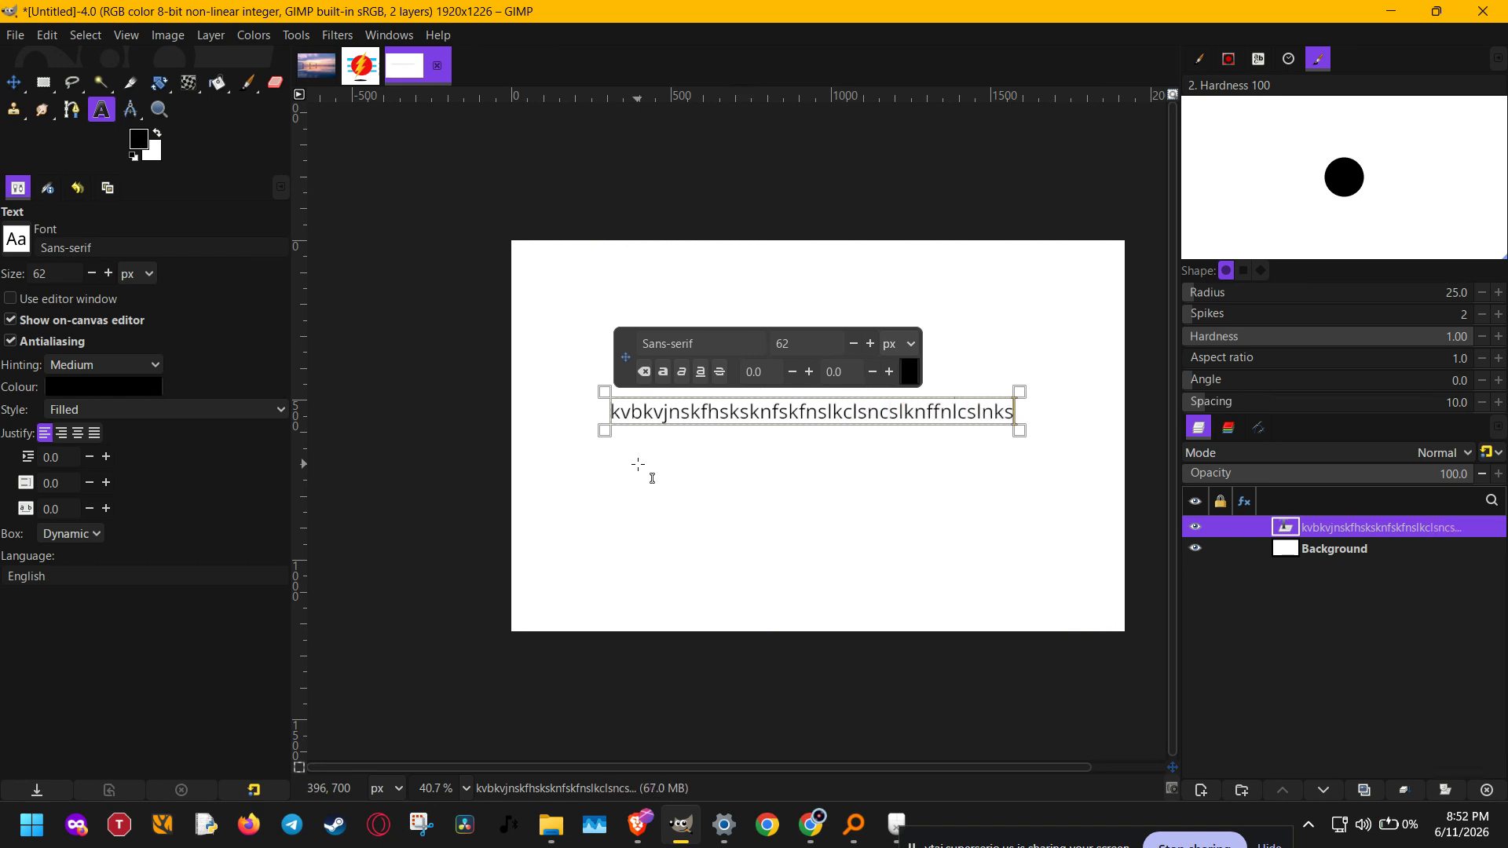
pyautogui.press('Return')
pyautogui.write('kjvivjnsdknvsvnsonv')
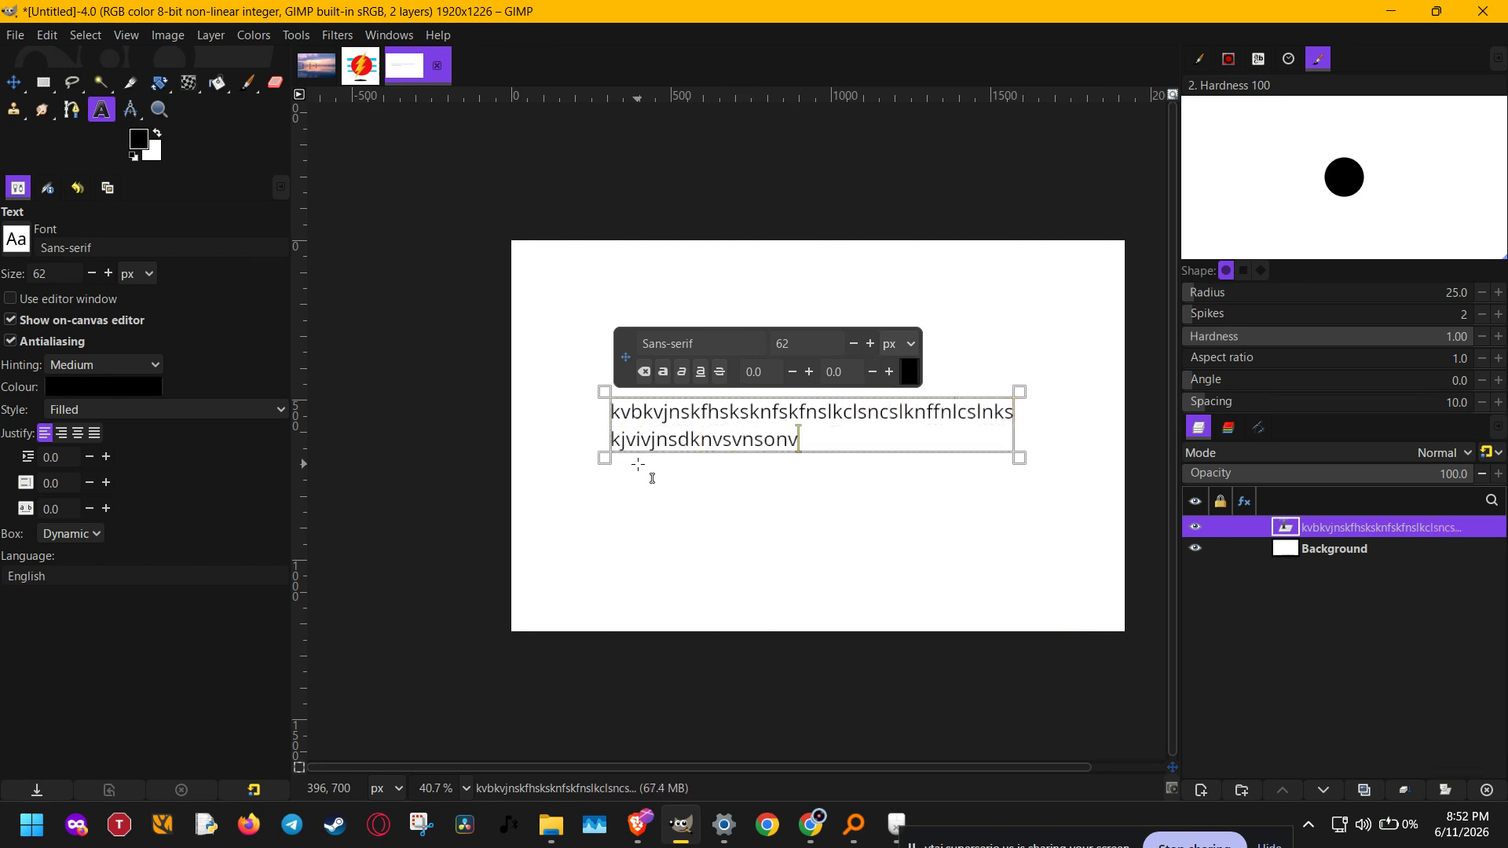
pyautogui.hotkey('ctrl', 'a')
pyautogui.press('BackSpace')
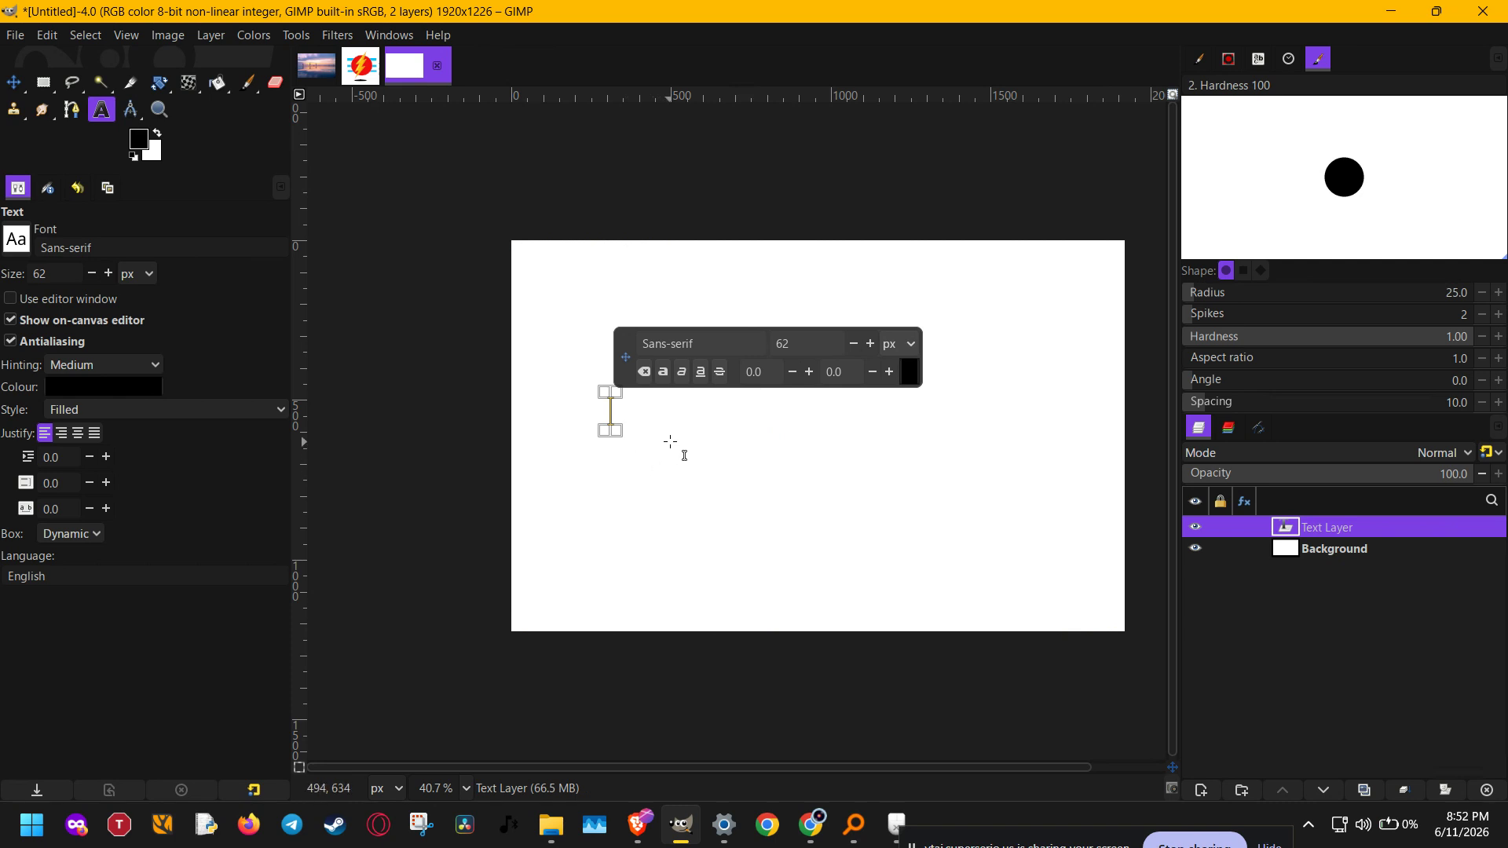
# - Draw a rectangular text box in the lower middle of the canvas, fill it with placeholder text, and clear that text
pyautogui.moveTo(684, 424); pyautogui.dragTo(831, 619)
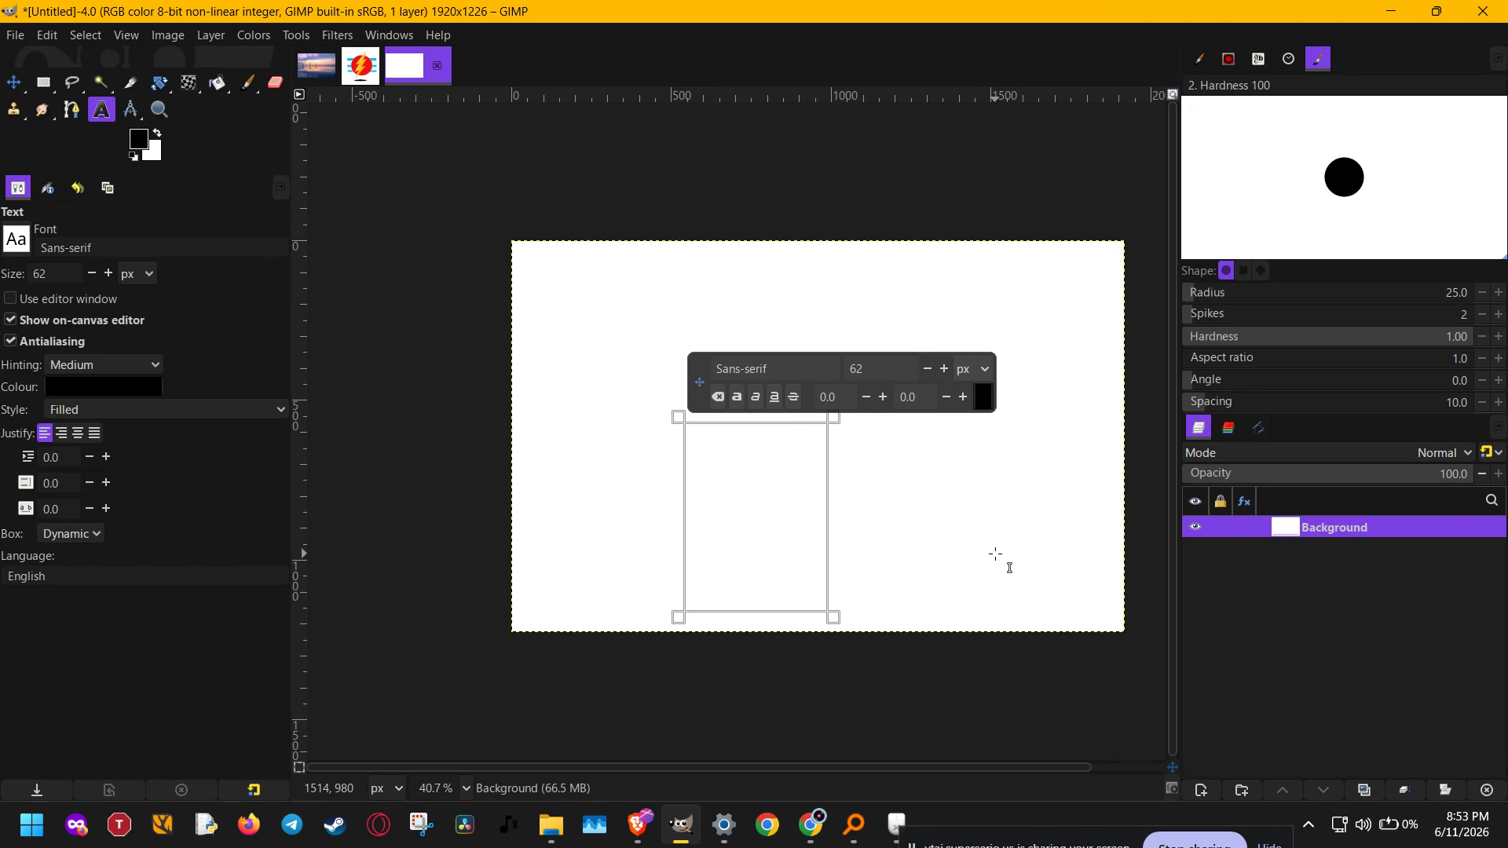
pyautogui.write('vddvn ksvksv sknvslvkslkvls')
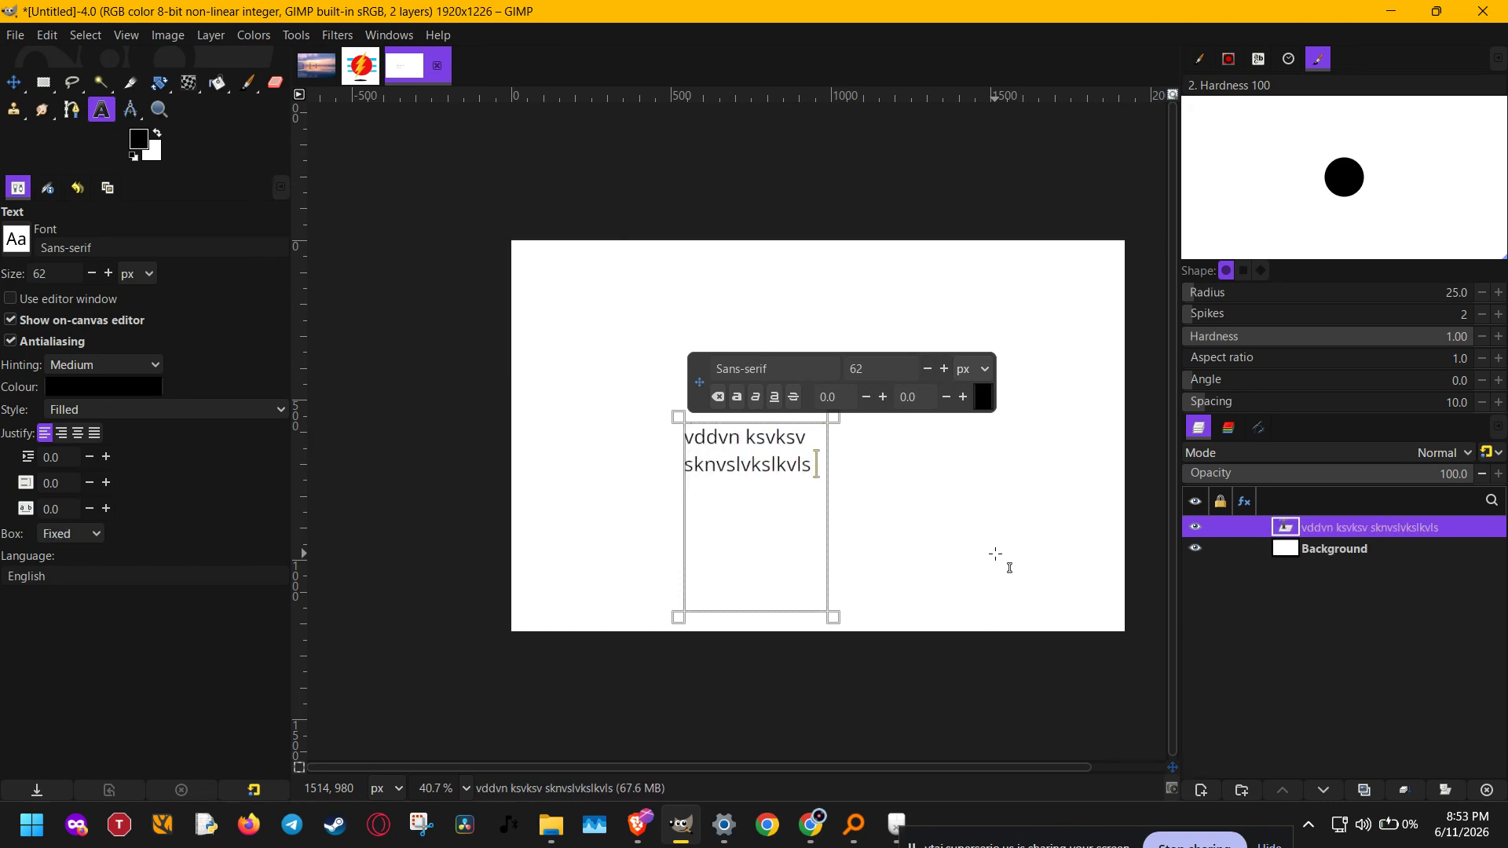
pyautogui.write(' lsvmslms lskmslslscmsl scmsl')
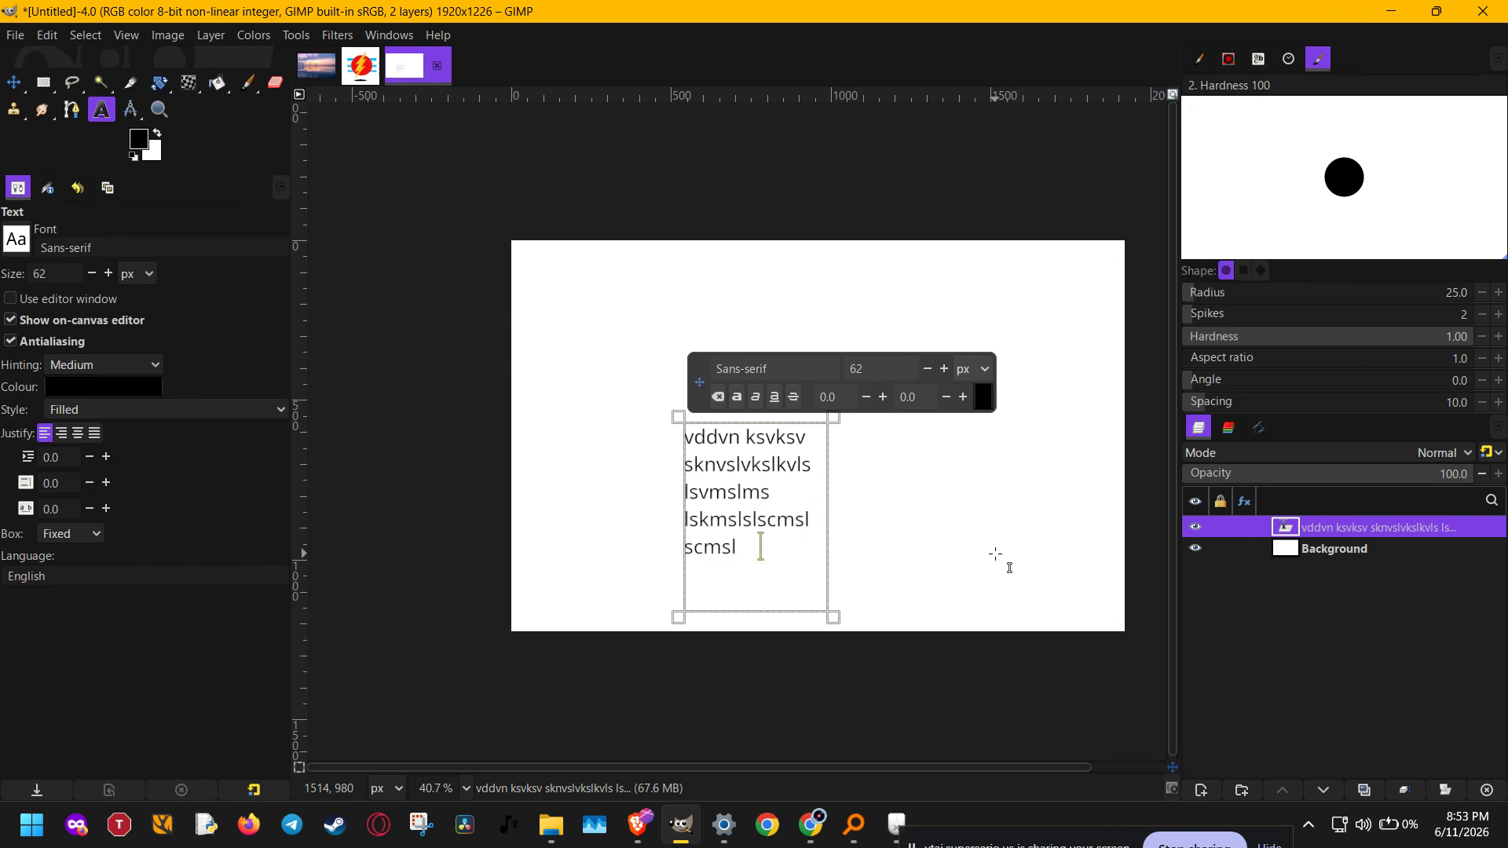
pyautogui.write(' mclsmsslkkcmslmcslddcmslcslmcslddcmslc')
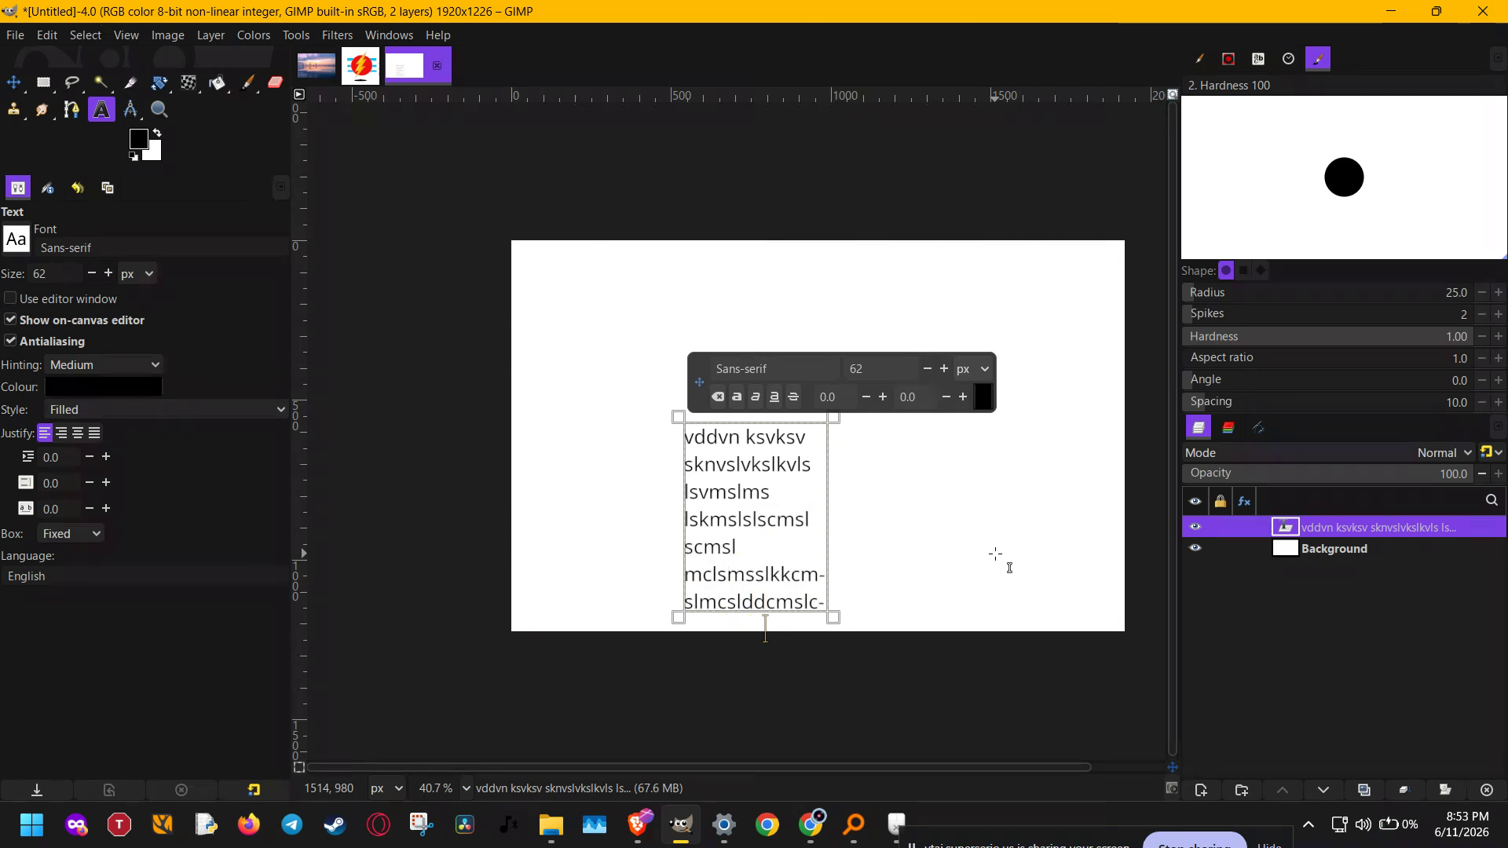
pyautogui.hotkey('ctrl', 'a')
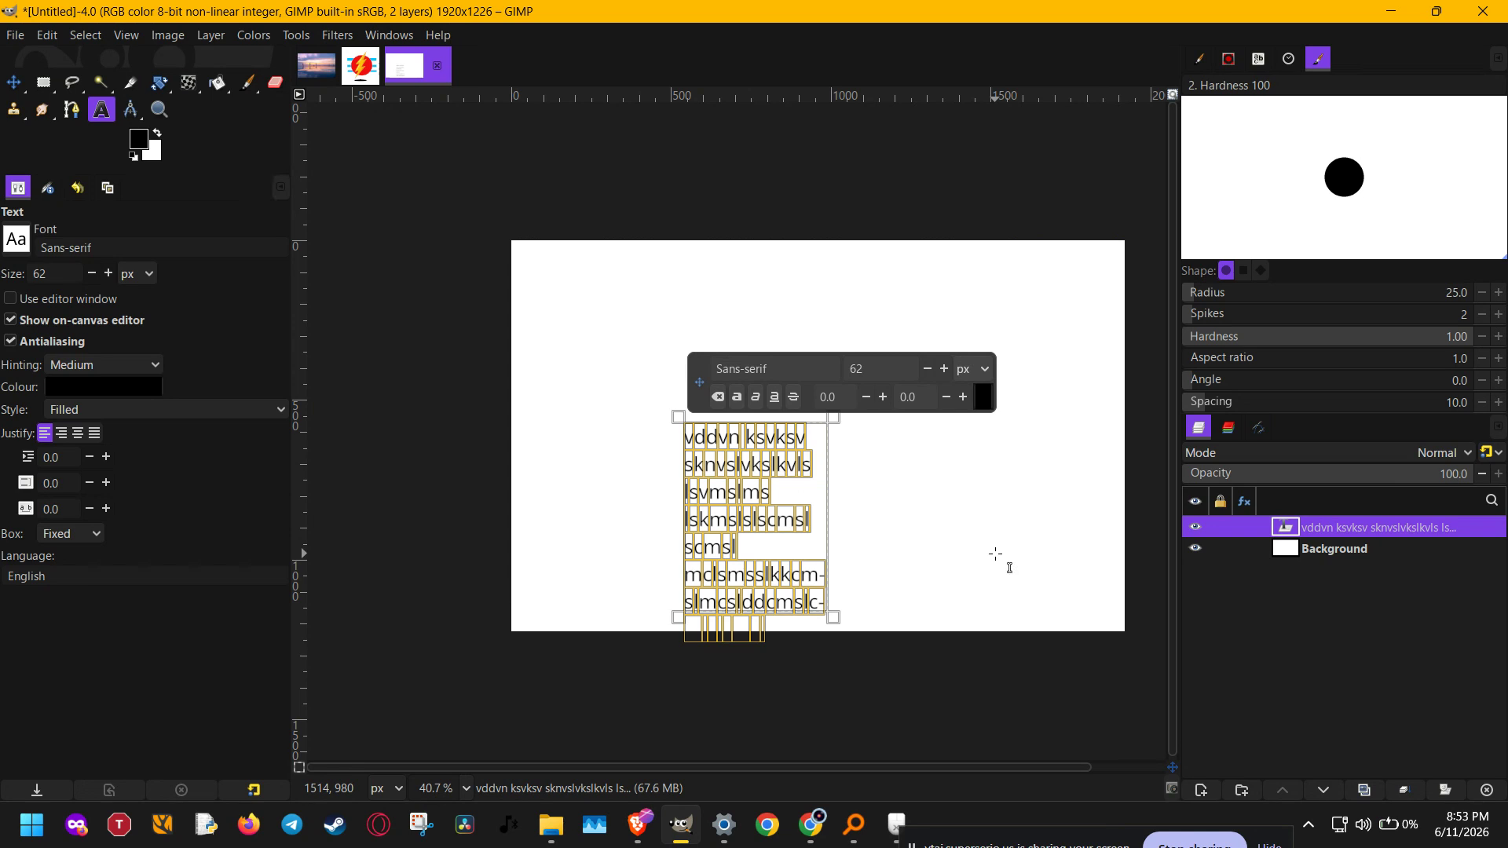
pyautogui.press('BackSpace')
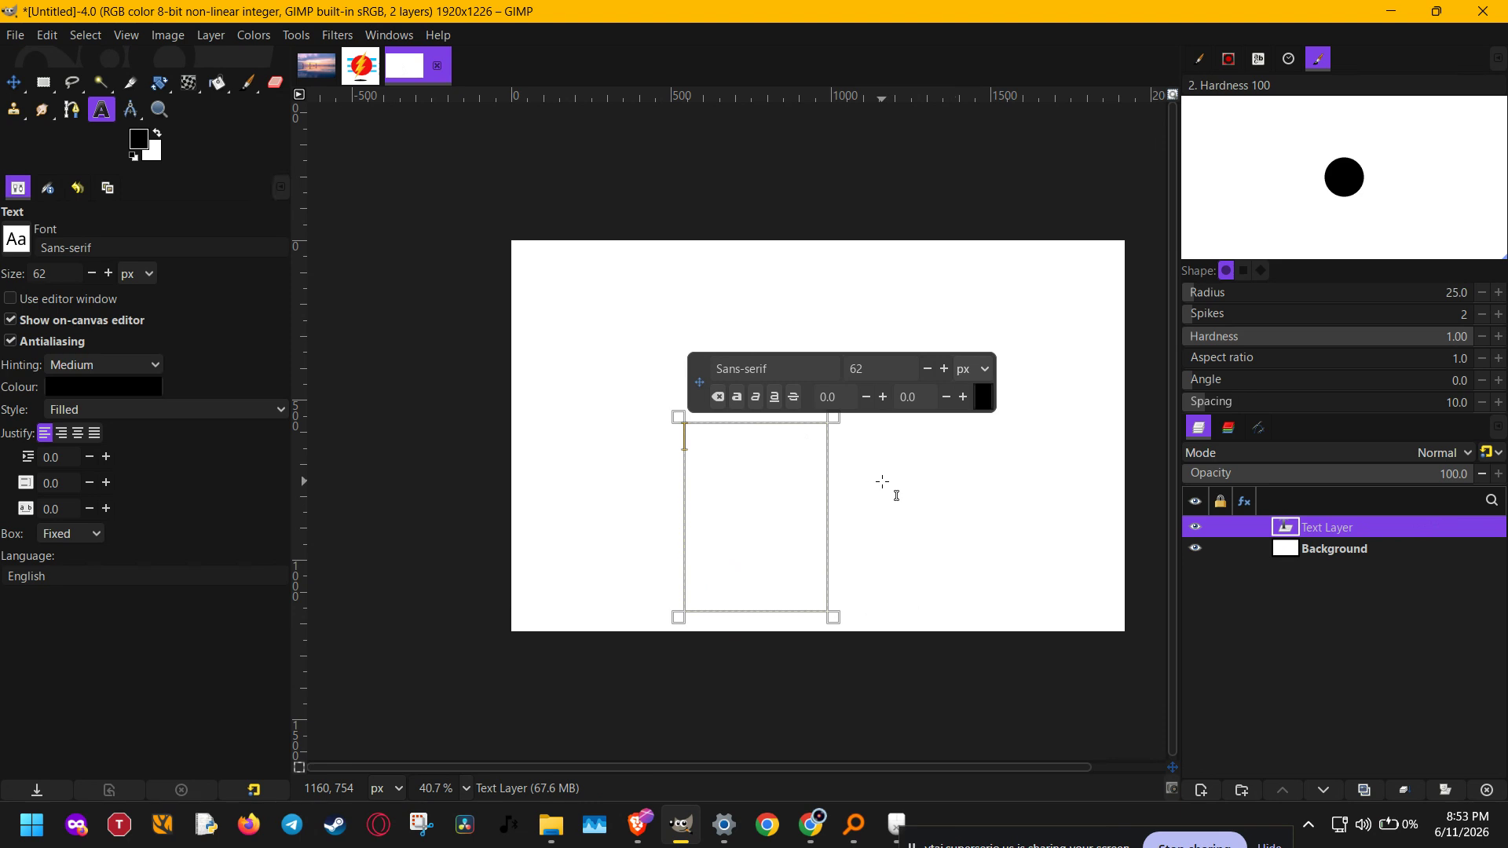
# - Fill the text box with several wrapped lines of the letter g and delete them all
pyautogui.write('ggggggg')
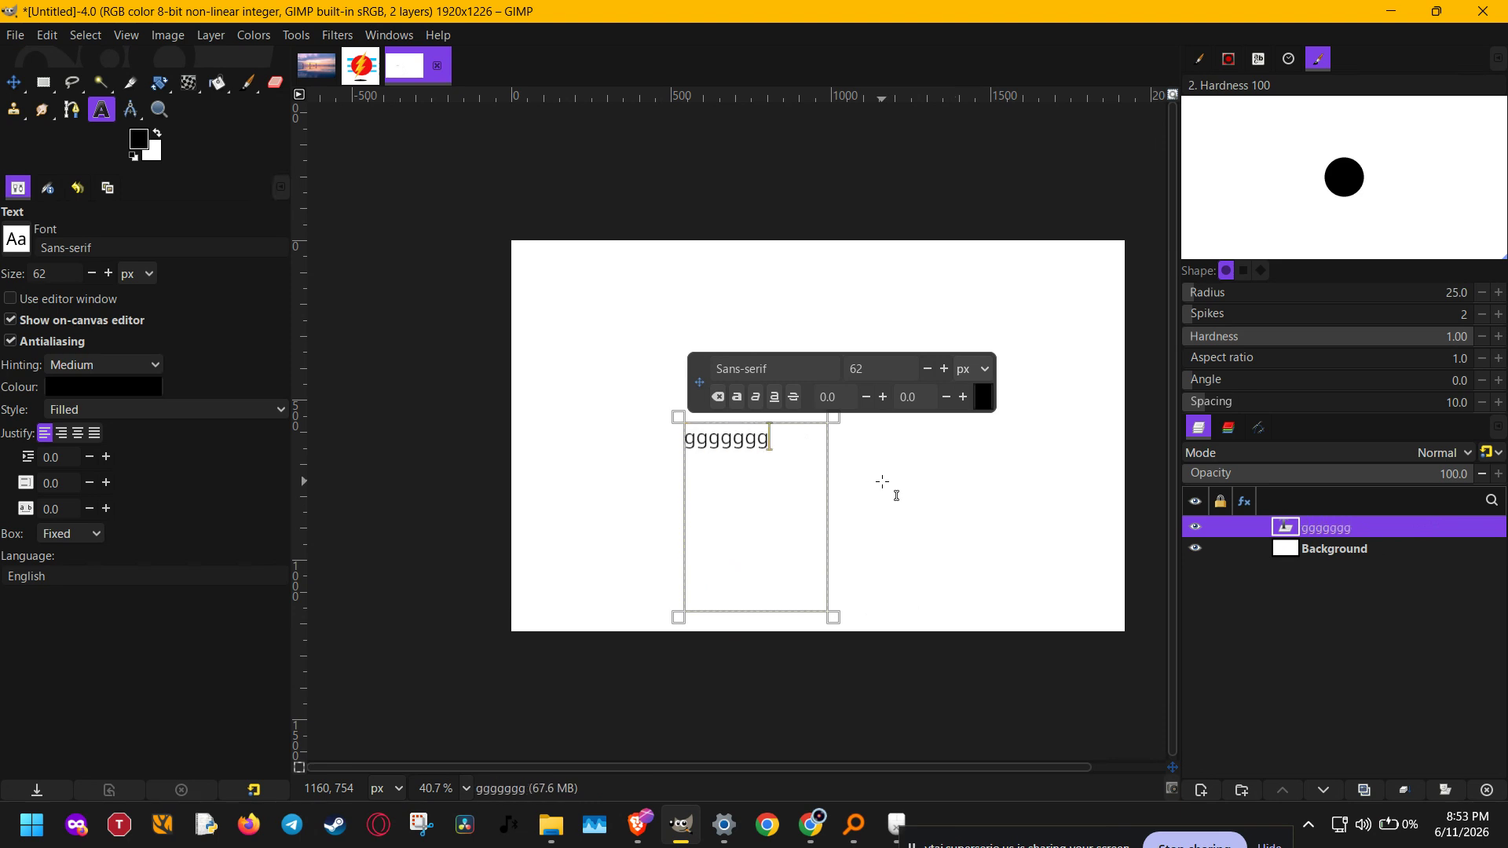
pyautogui.write('ggggggggggggggggggggggggggggggggggggggg')
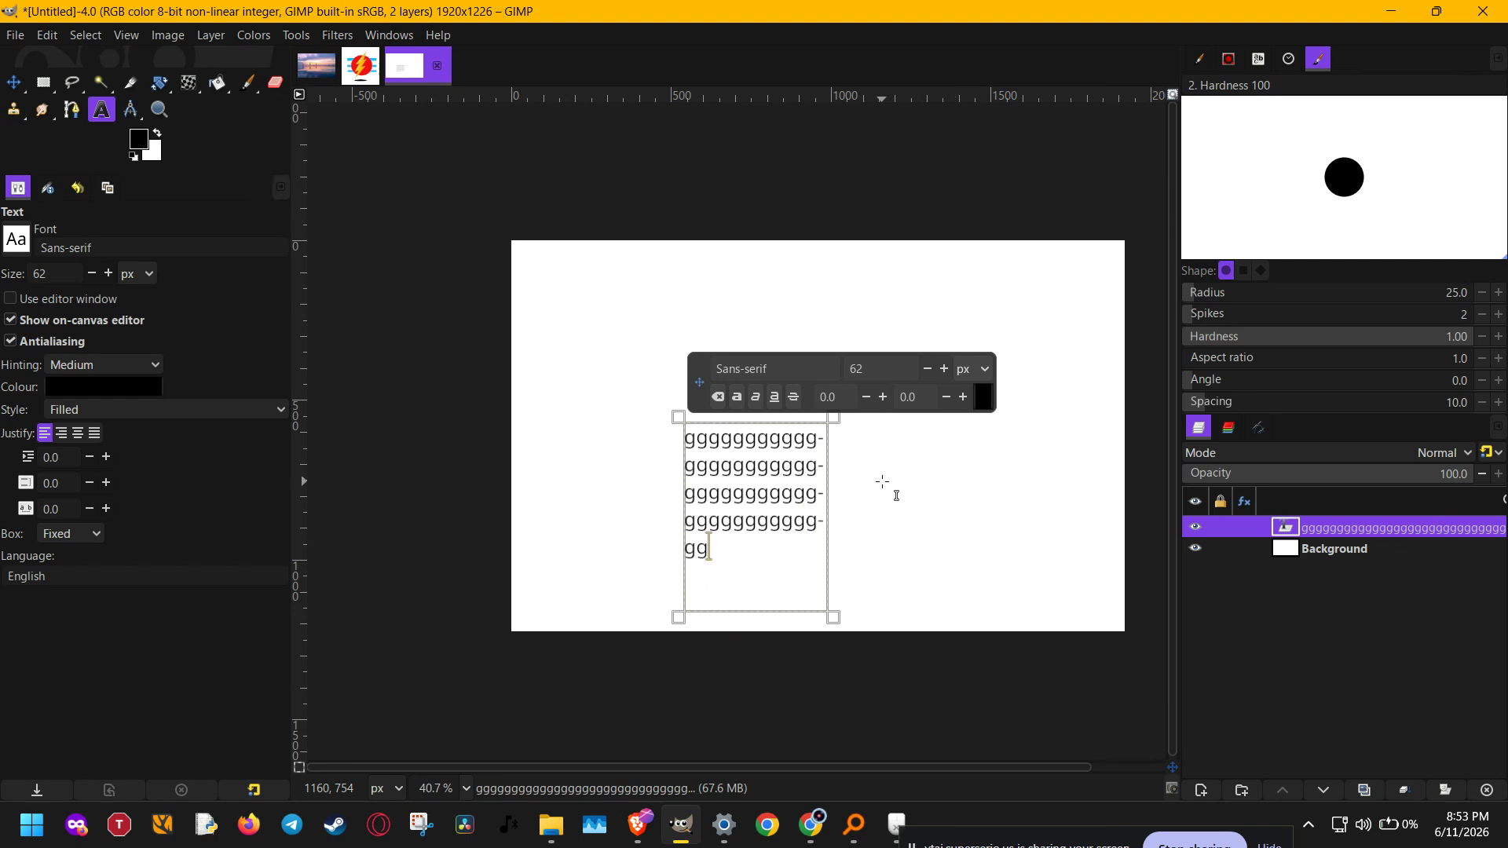
pyautogui.hotkey('ctrl', 'a')
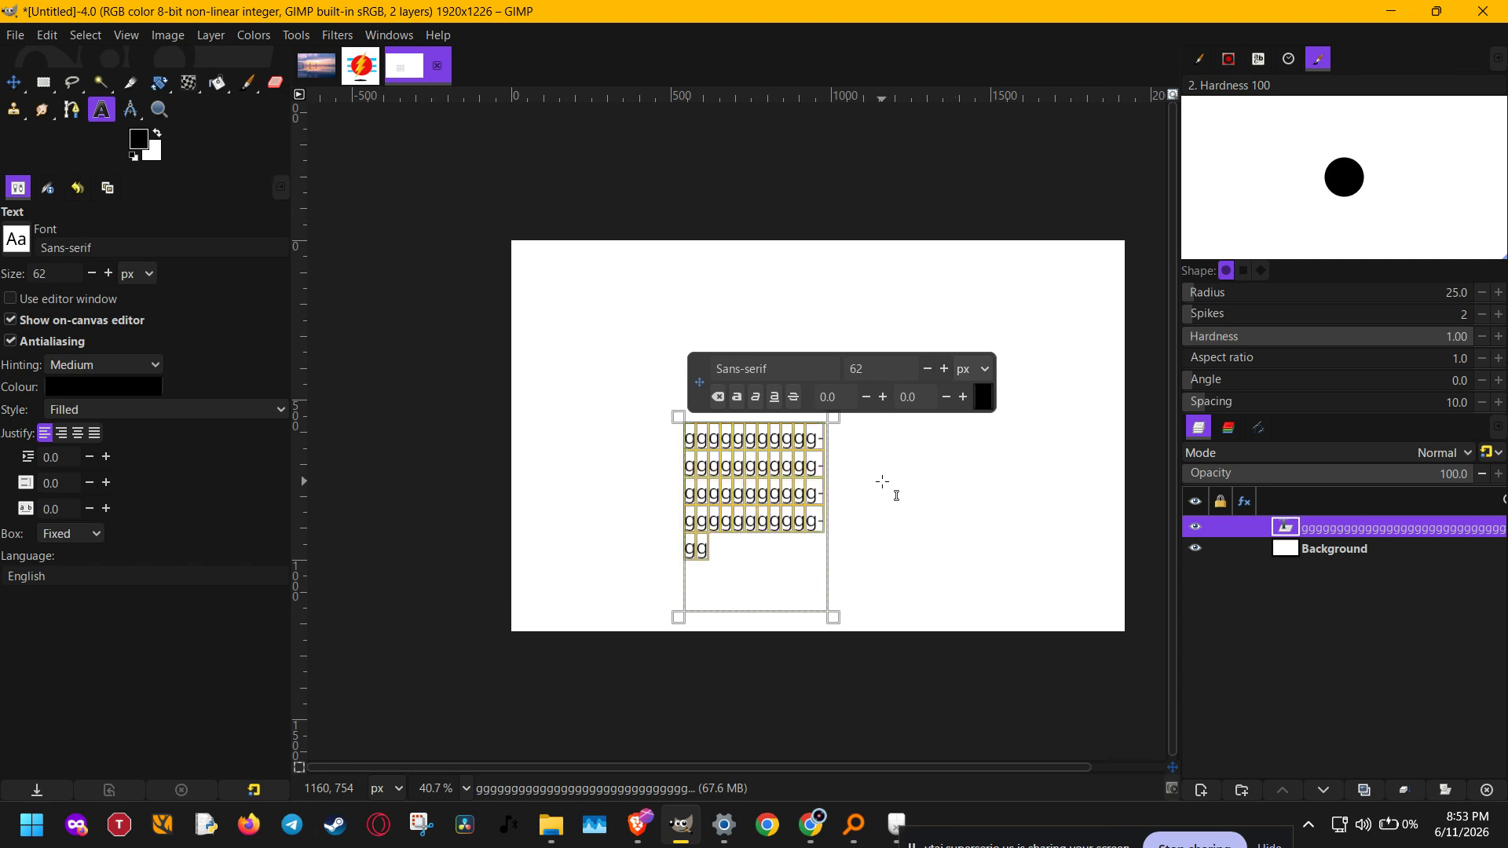
pyautogui.press('BackSpace')
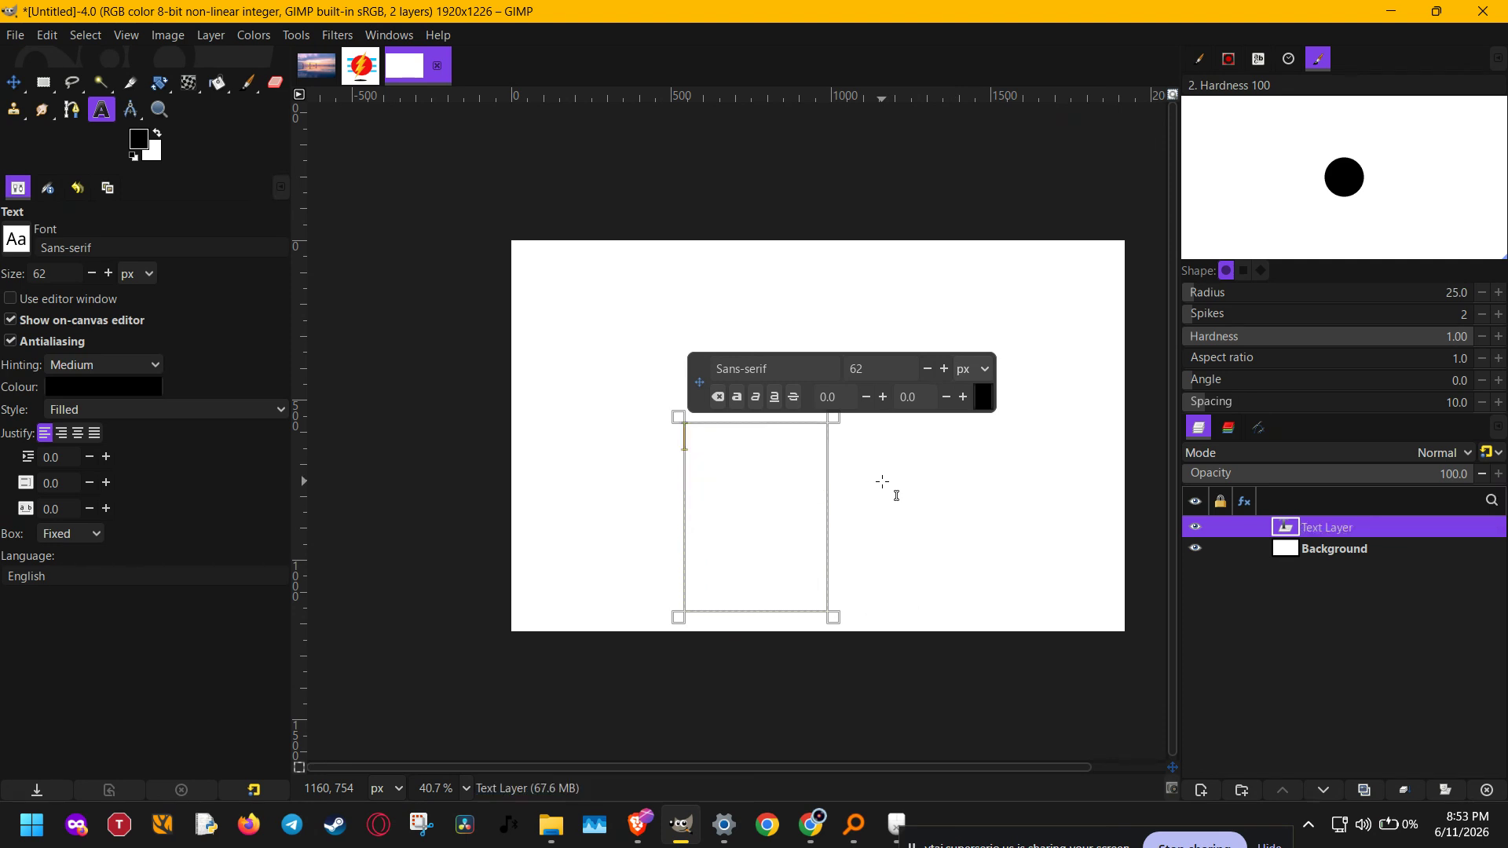
# - Enter "Message is unsaid" in the empty text box
pyautogui.write('Message')
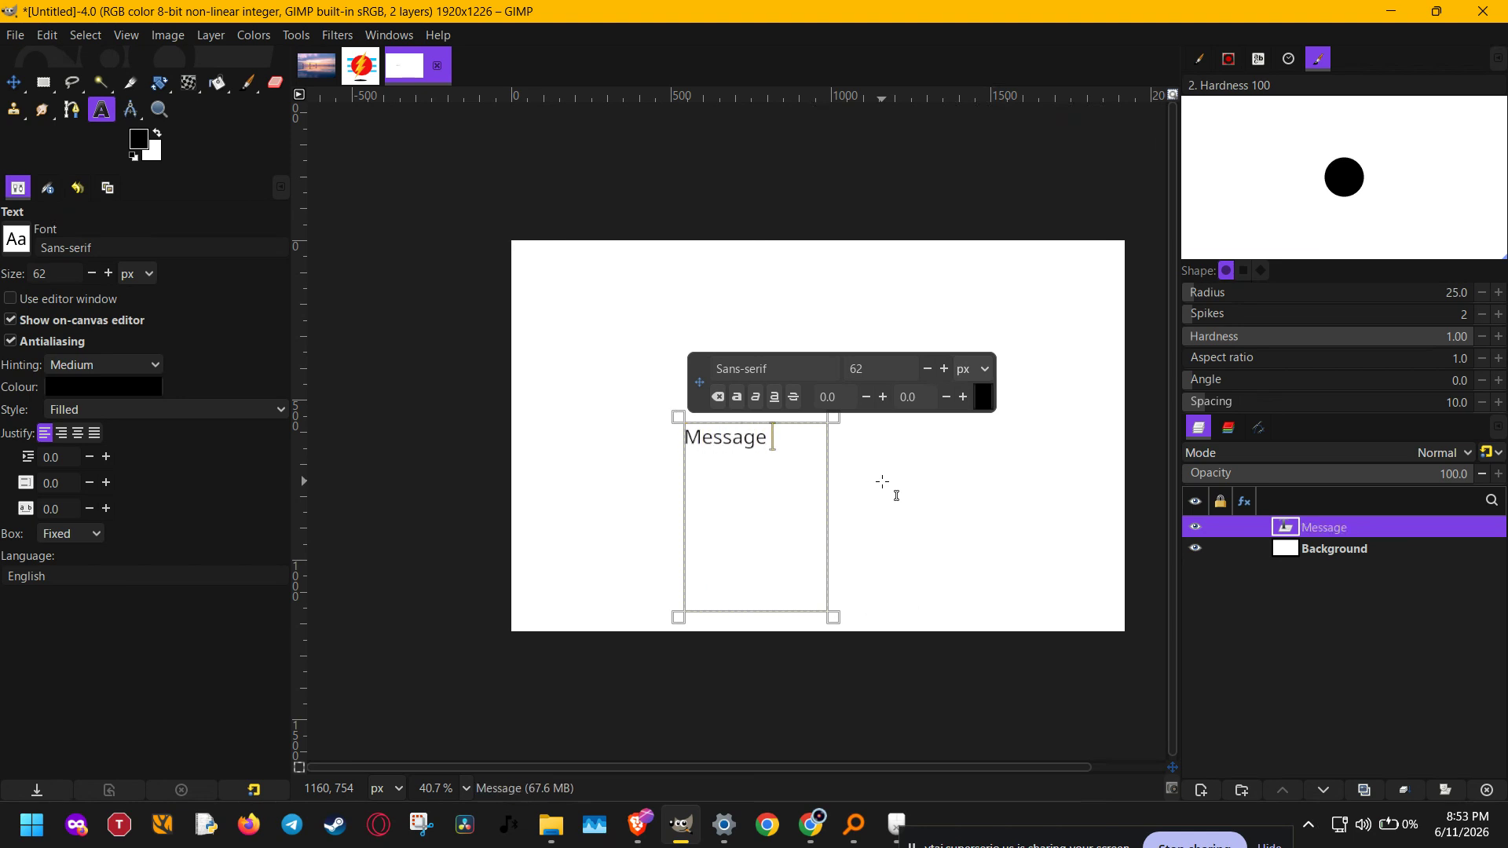
pyautogui.write(' is unsau')
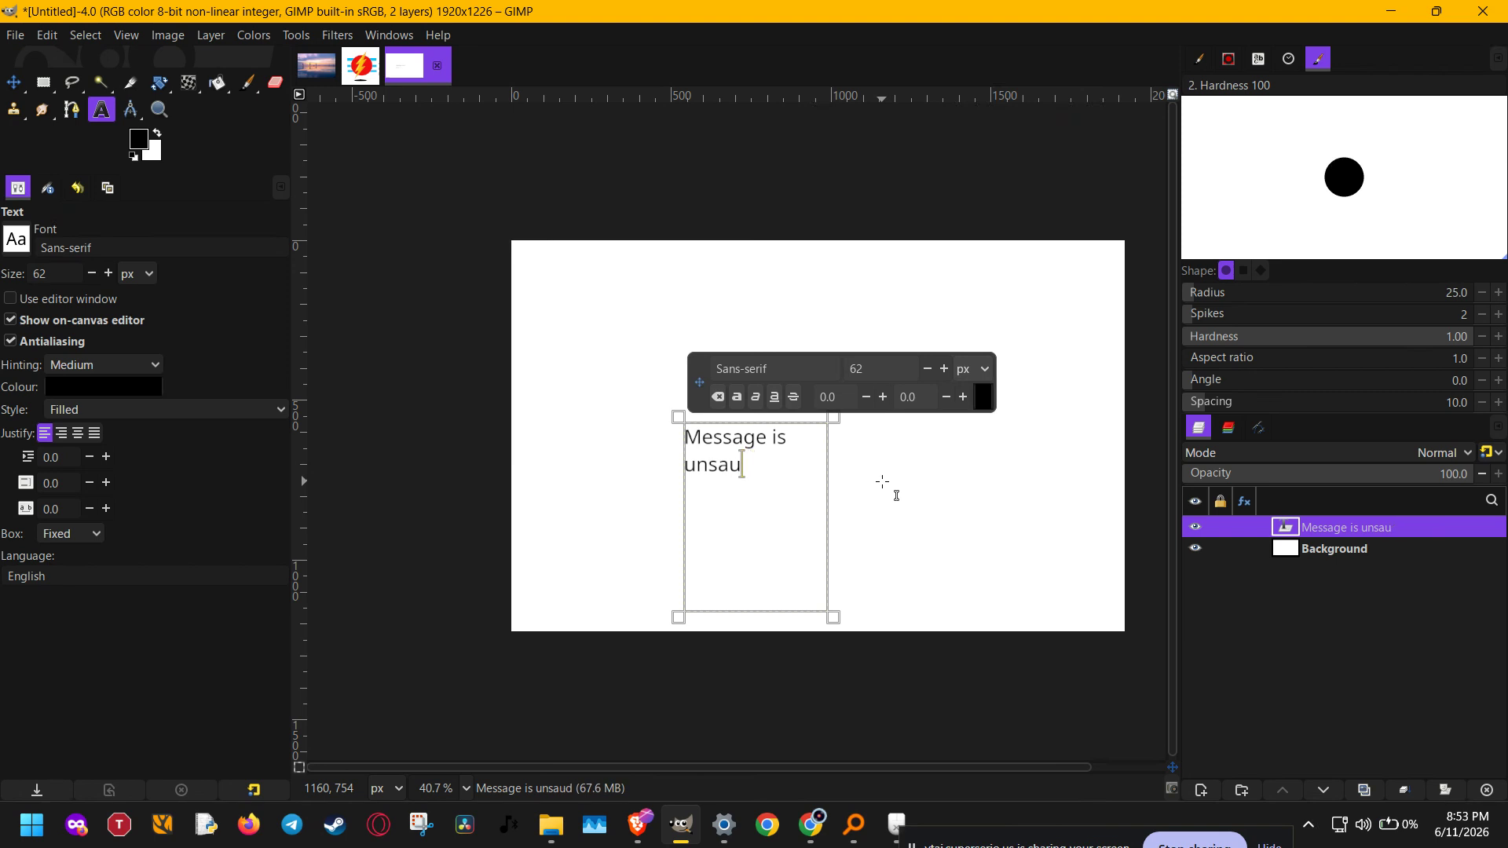
pyautogui.write('did')
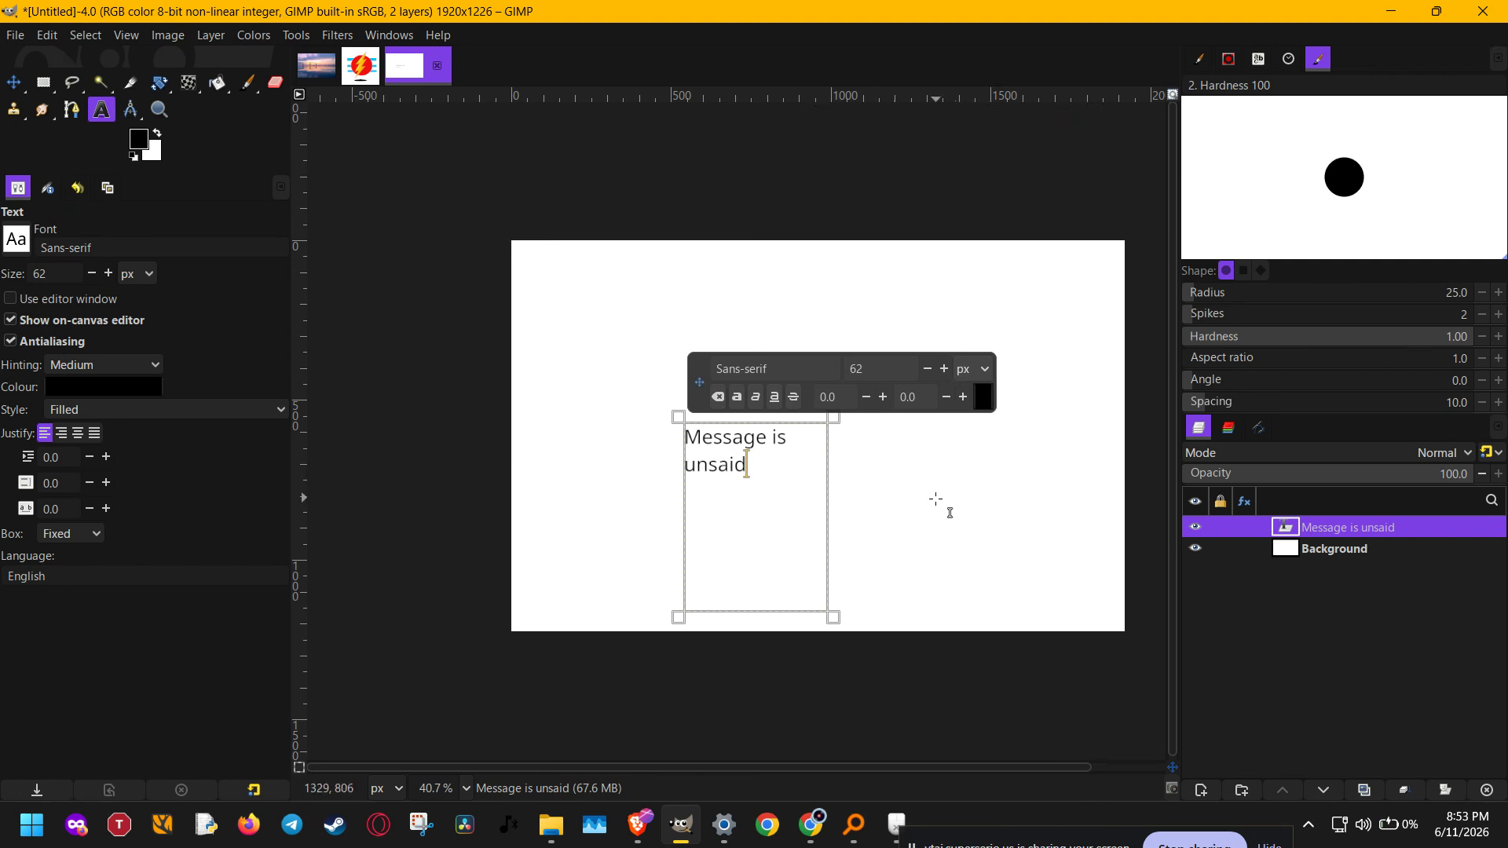
# - Try the text in the Sans-serif Italic and Monospace Italic fonts
pyautogui.click(809, 366)
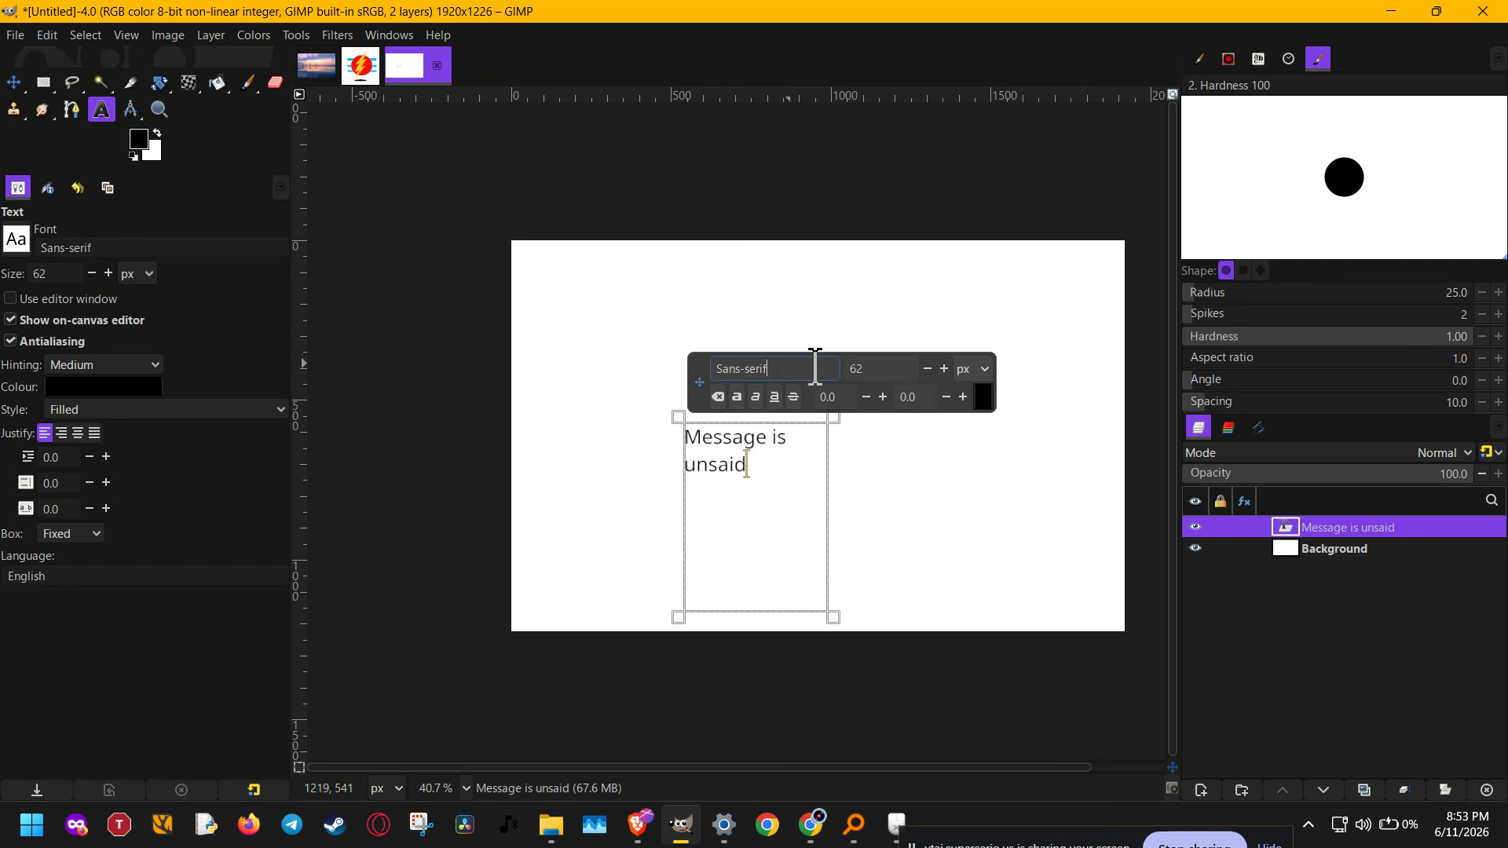
pyautogui.click(885, 368)
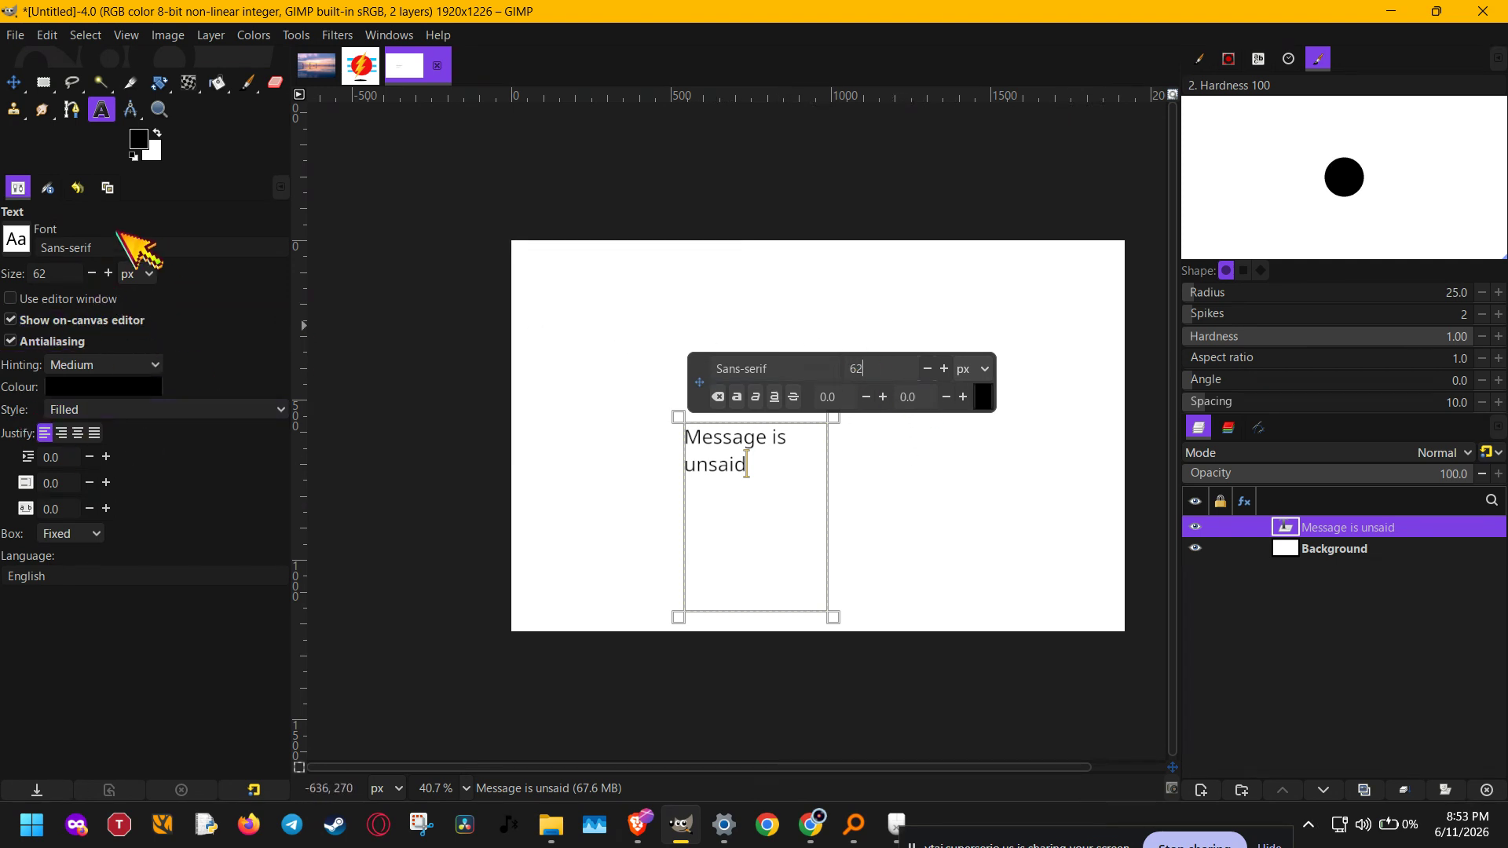
pyautogui.click(30, 246)
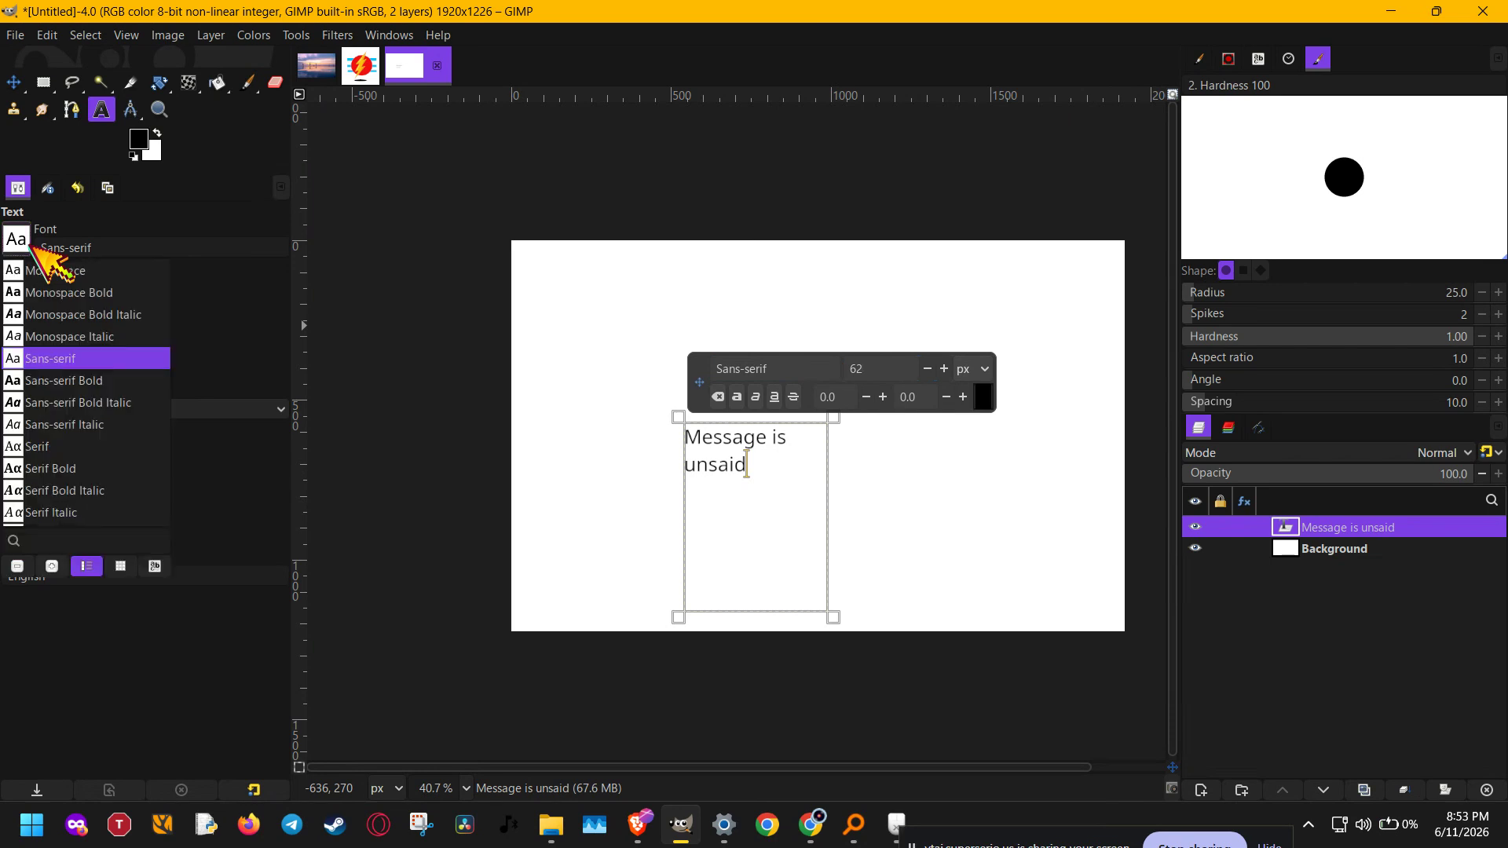
pyautogui.click(88, 424)
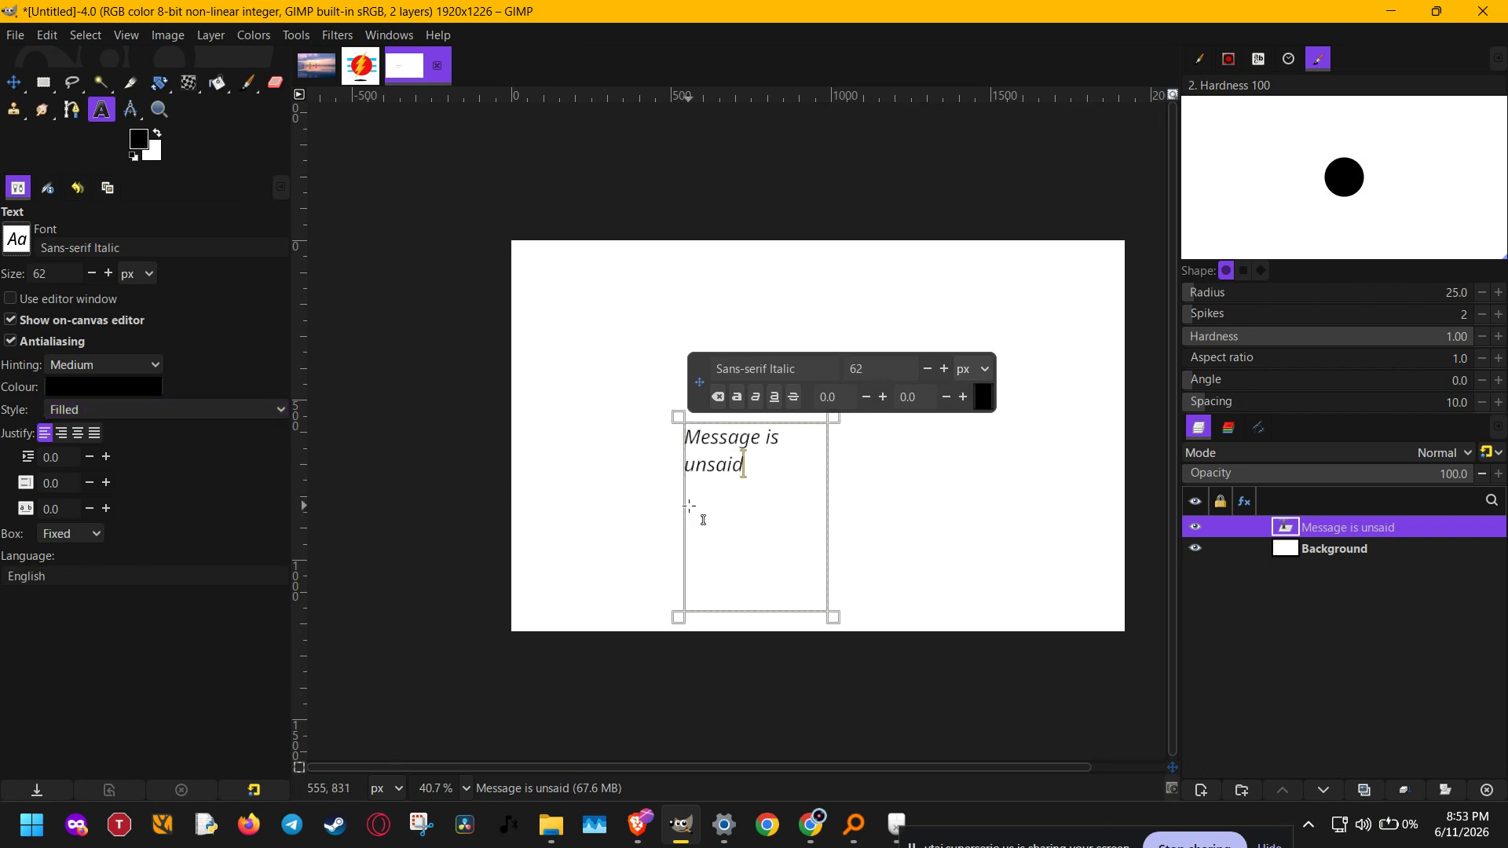
pyautogui.click(19, 242)
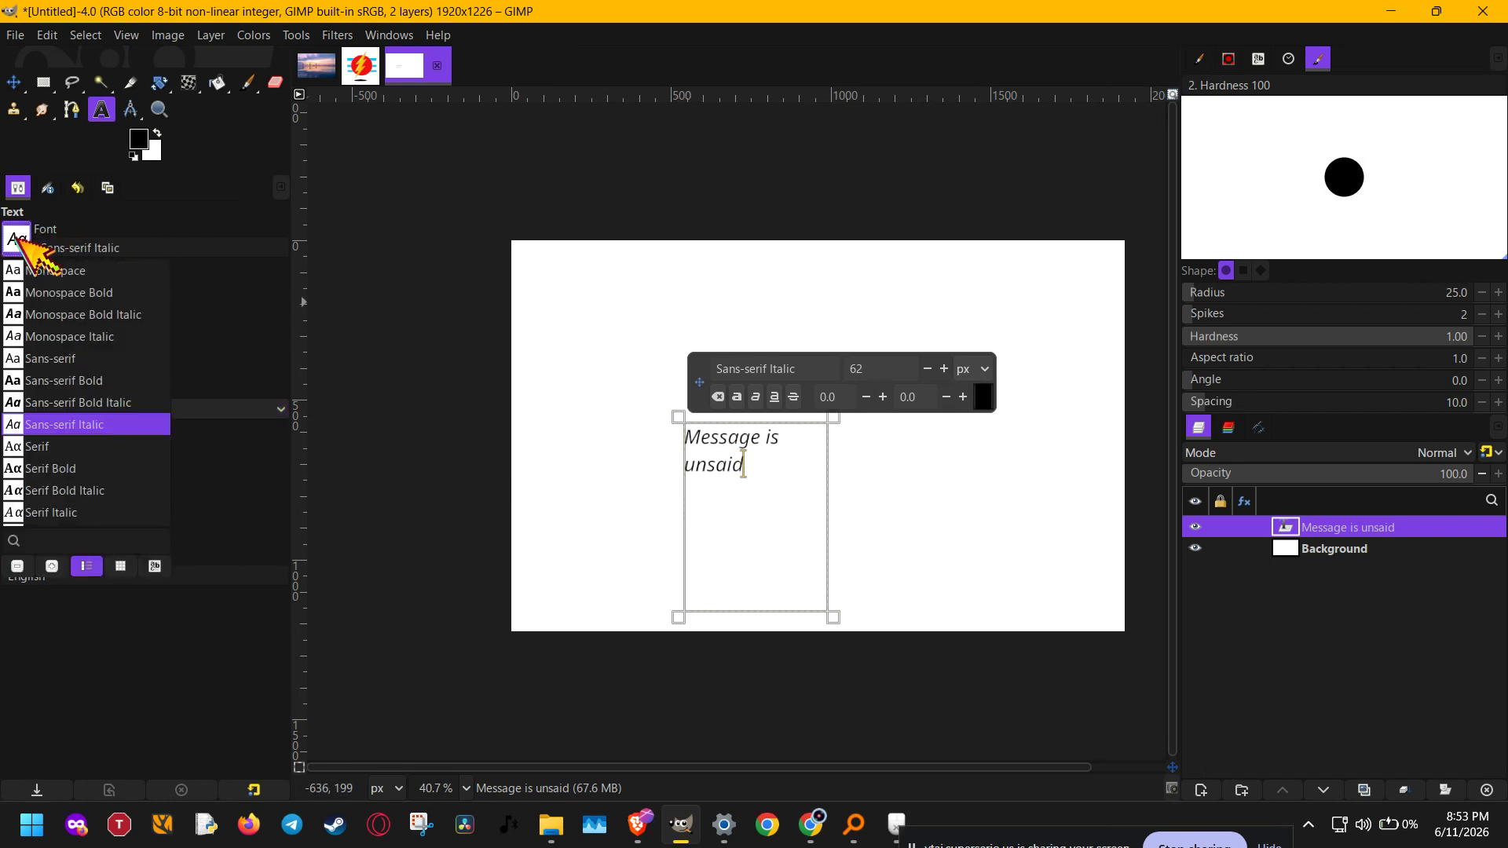
pyautogui.click(74, 336)
# - Set the text's font to Serif Bold Italic and its size to 104 px
pyautogui.click(18, 238)
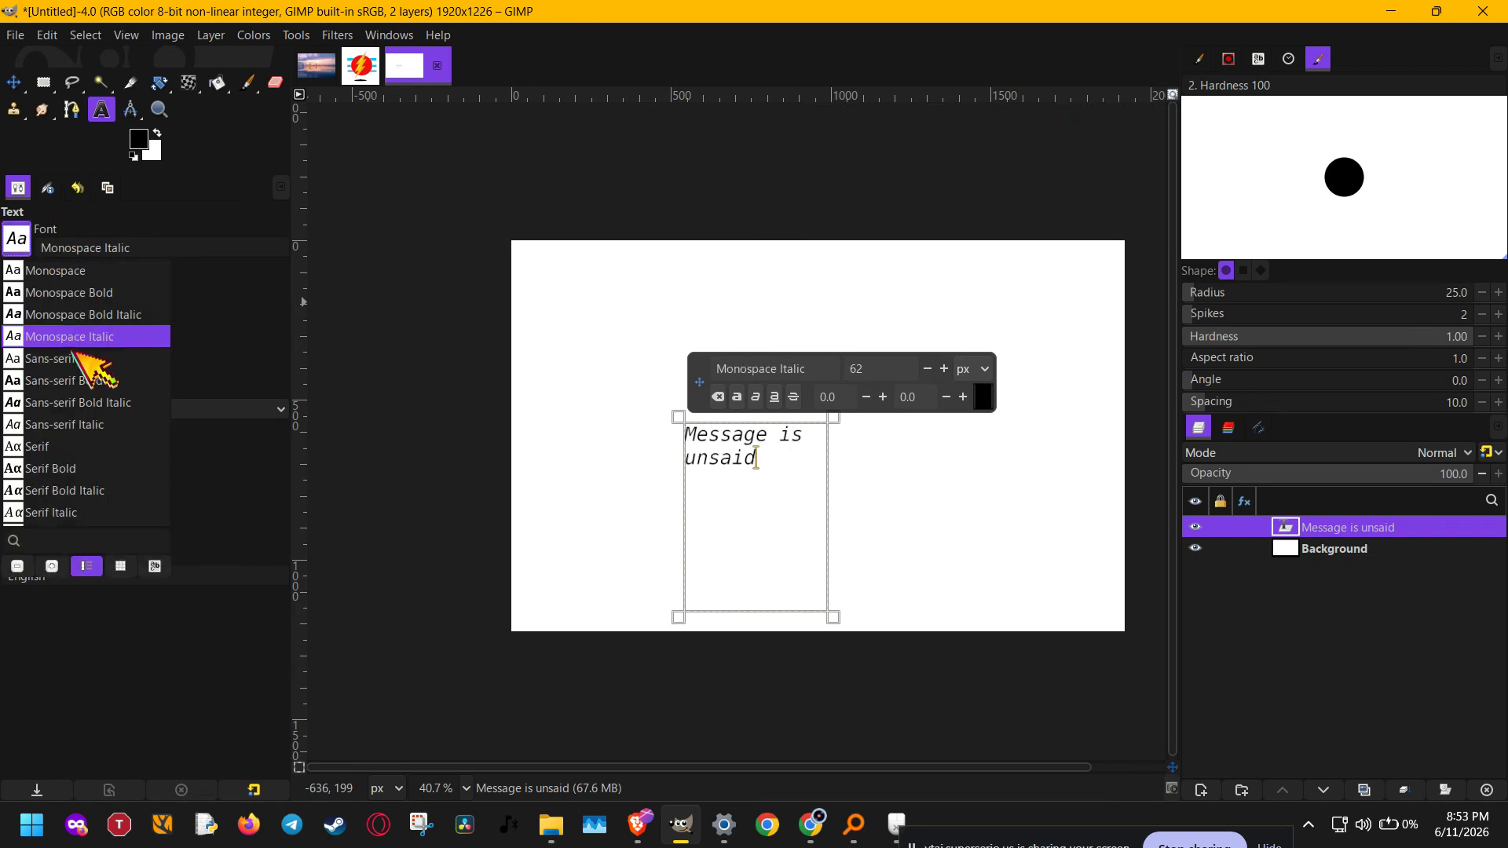
pyautogui.click(93, 489)
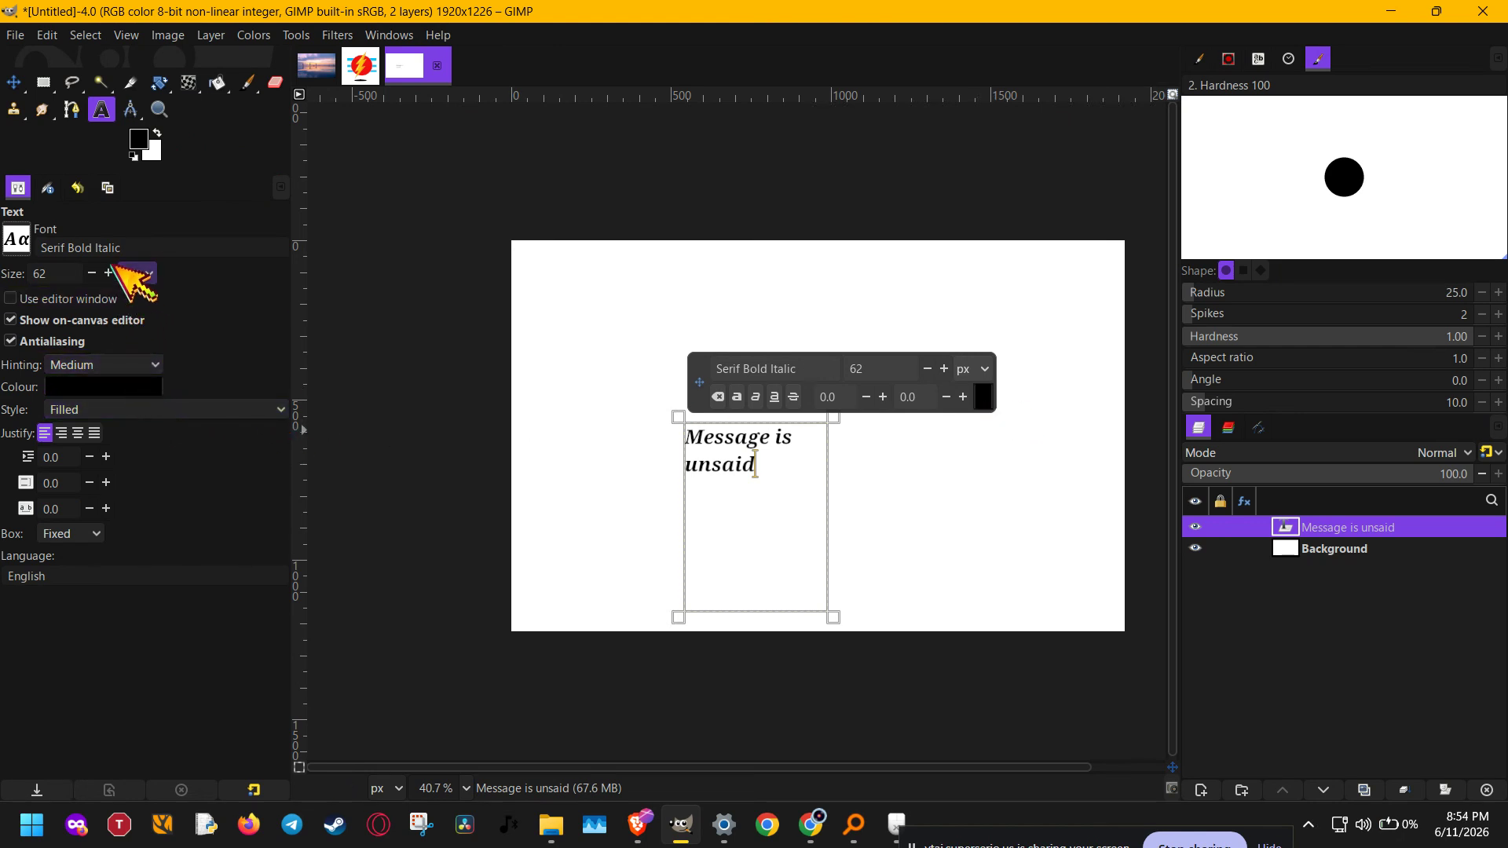
pyautogui.scroll(9, 65, 274)
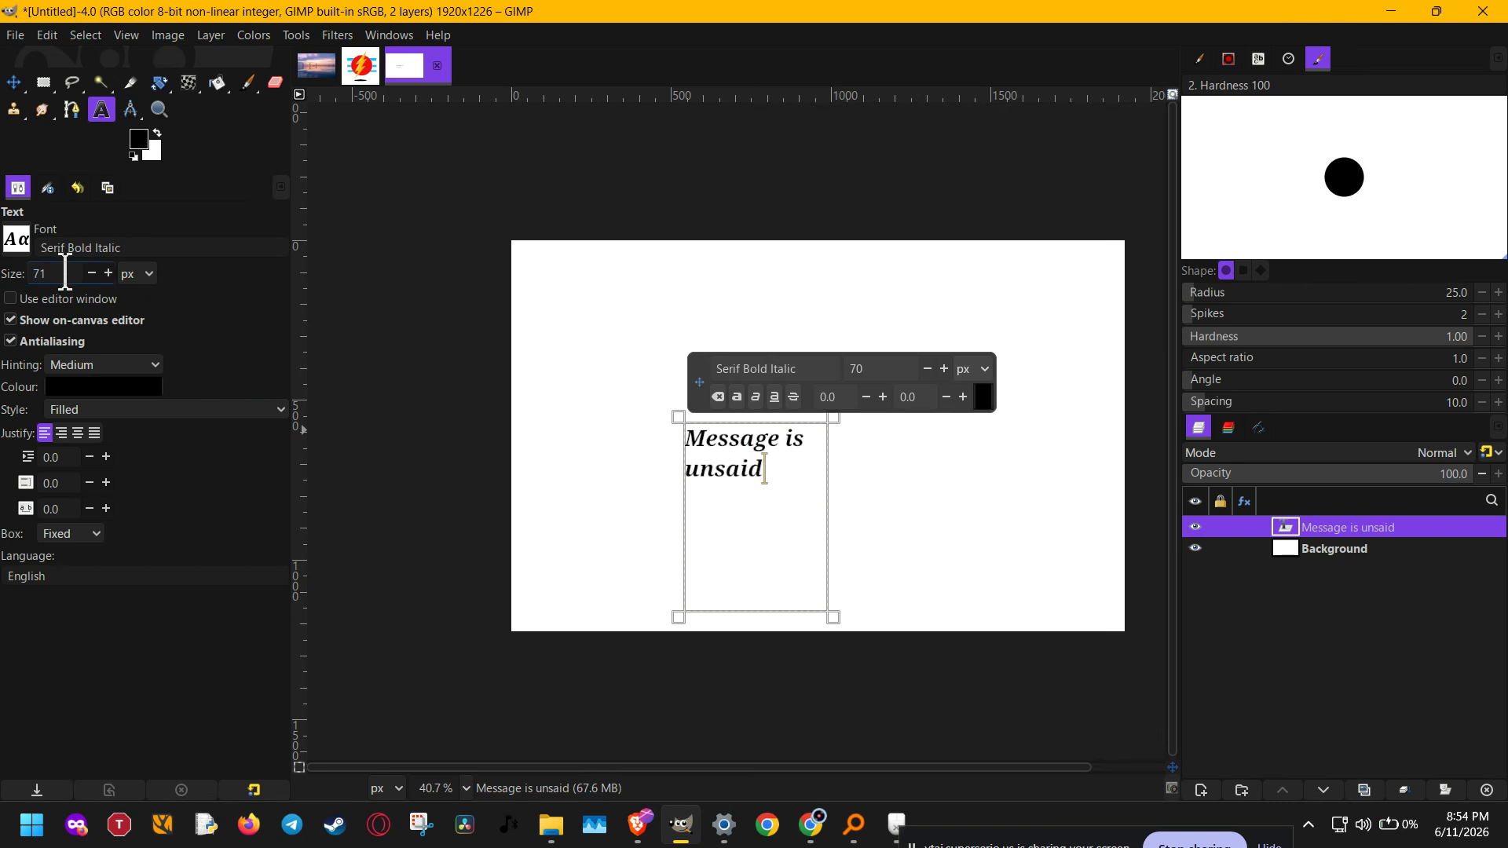
pyautogui.scroll(14, 66, 273)
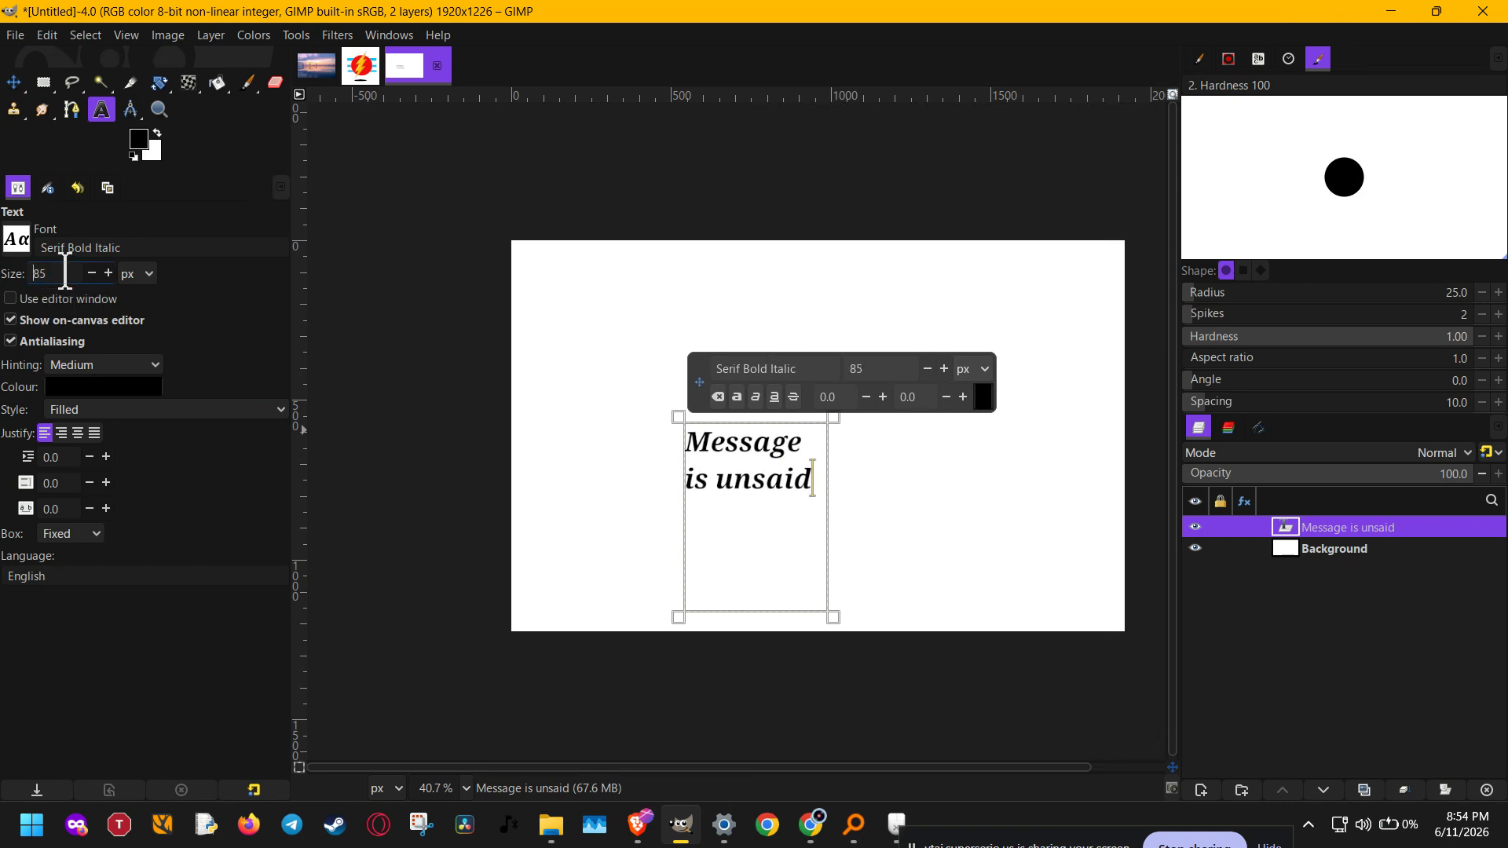
pyautogui.scroll(15, 65, 273)
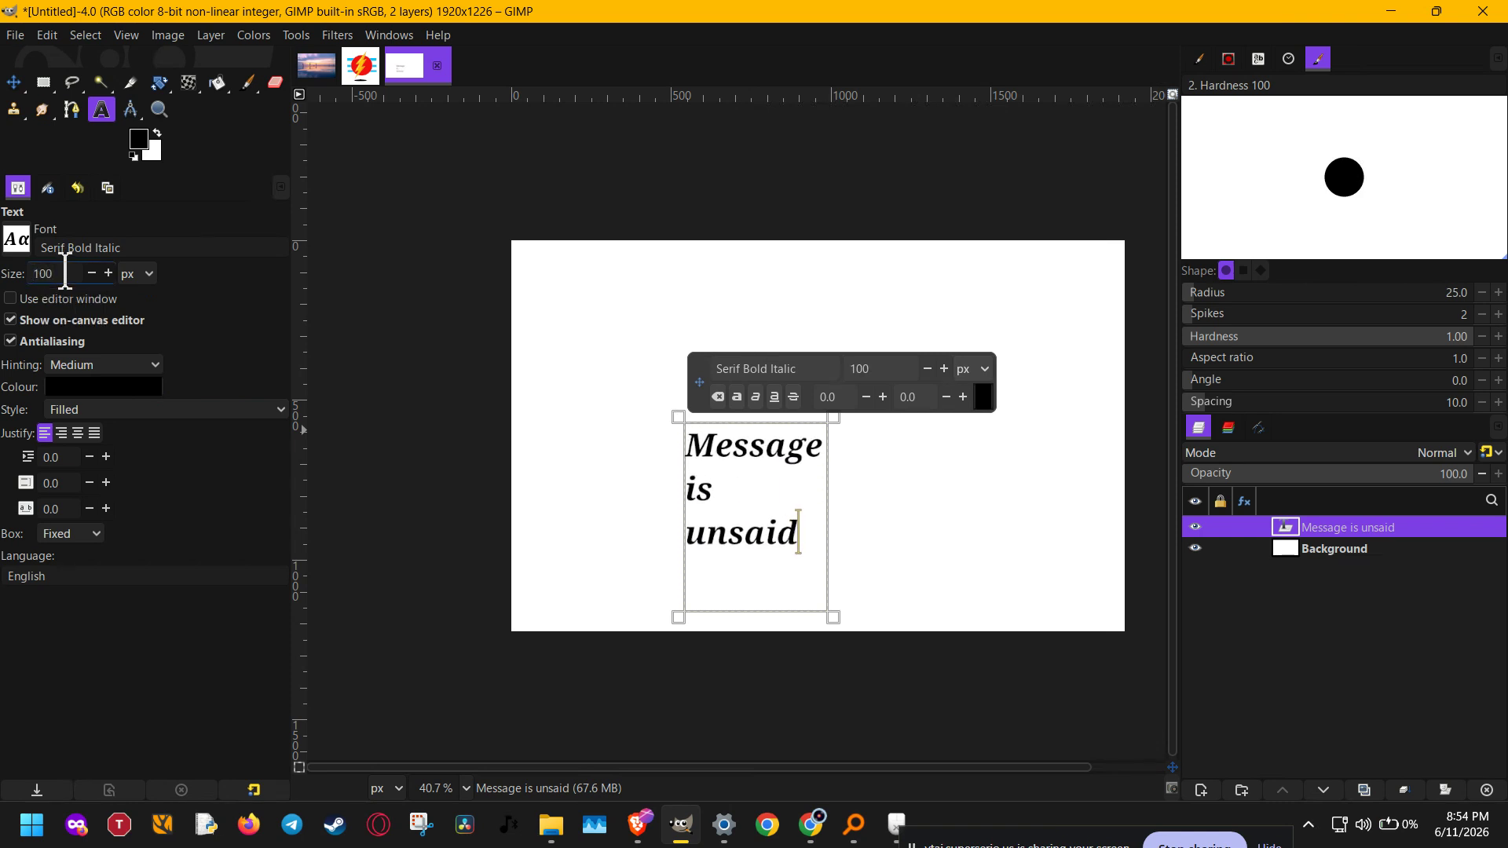
pyautogui.scroll(4, 65, 273)
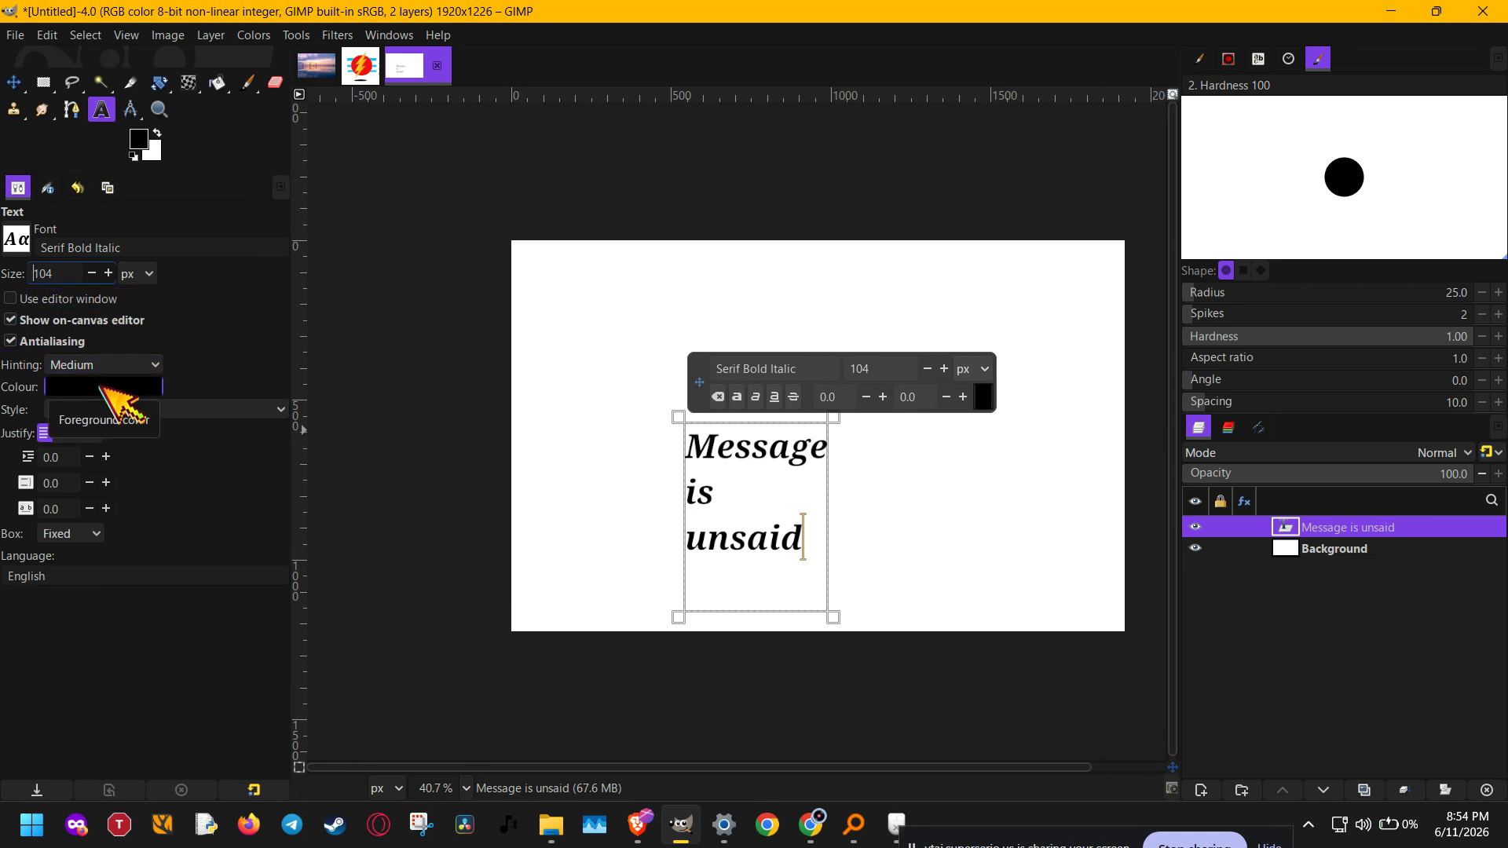
# - Change the text colour from black to bright red using a saved colour swatch
pyautogui.click(110, 387)
pyautogui.click(727, 310)
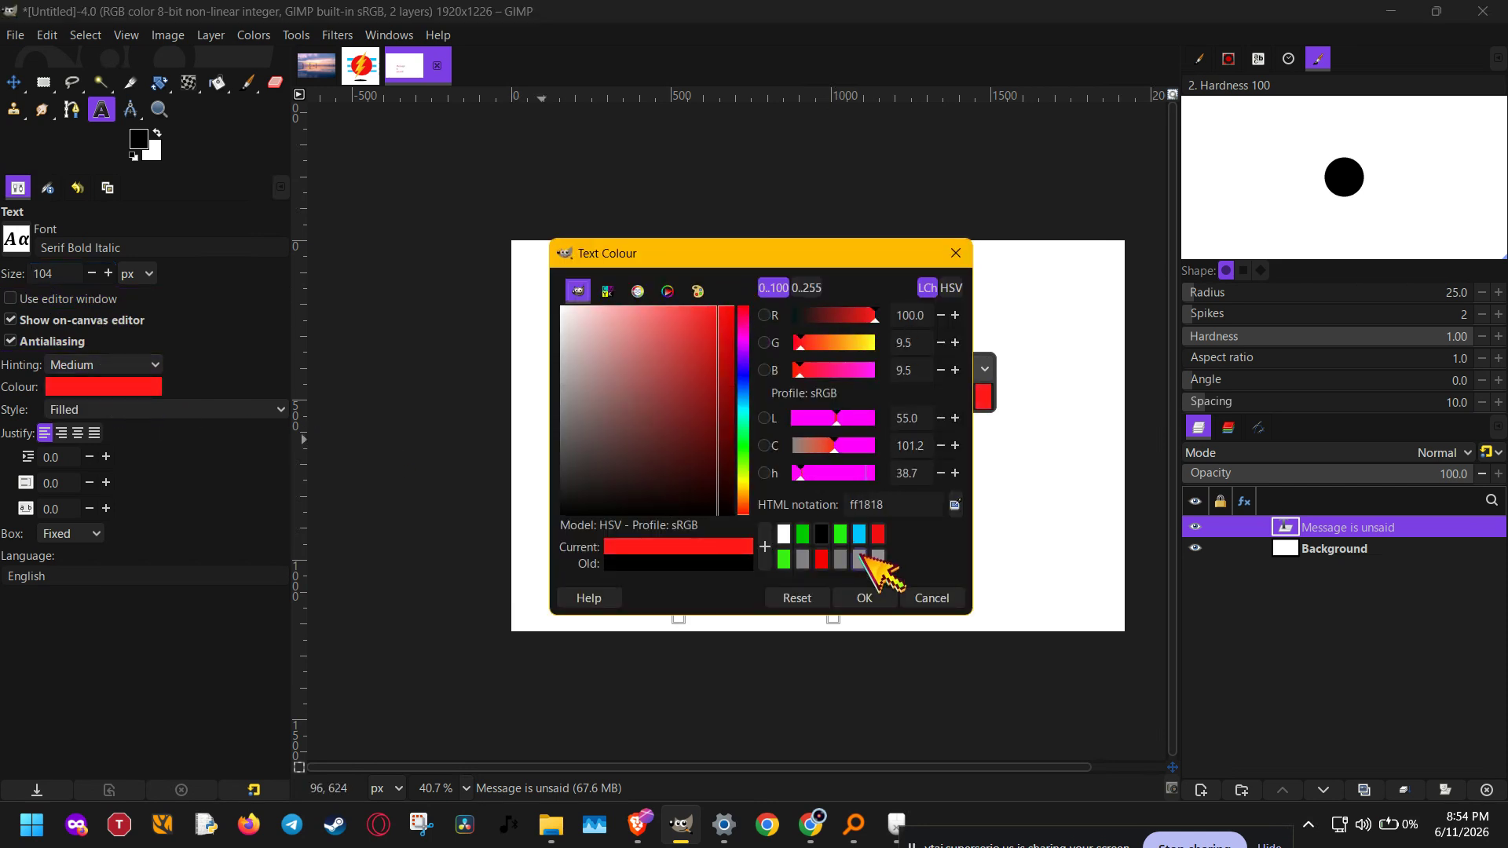
pyautogui.click(823, 559)
pyautogui.click(864, 597)
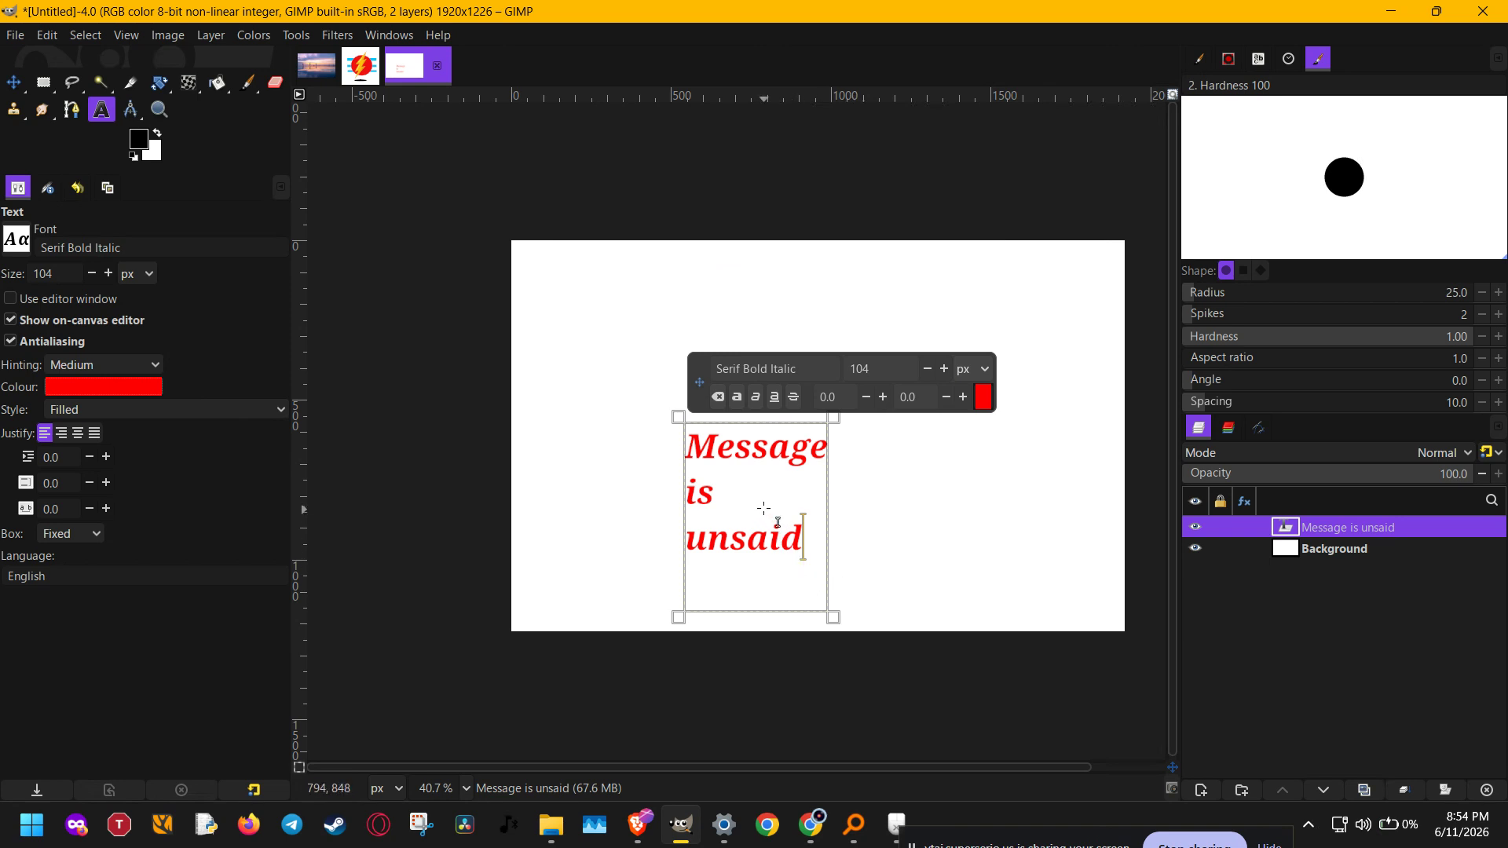
# - Widen the text box by moving its right edge to about x 1245 px so "Message is" fits on one line
pyautogui.keyDown('ctrl'); pyautogui.scroll(5, 732, 484); pyautogui.keyUp('ctrl')
pyautogui.keyDown('ctrl'); pyautogui.scroll(4, 732, 484); pyautogui.keyUp('ctrl')
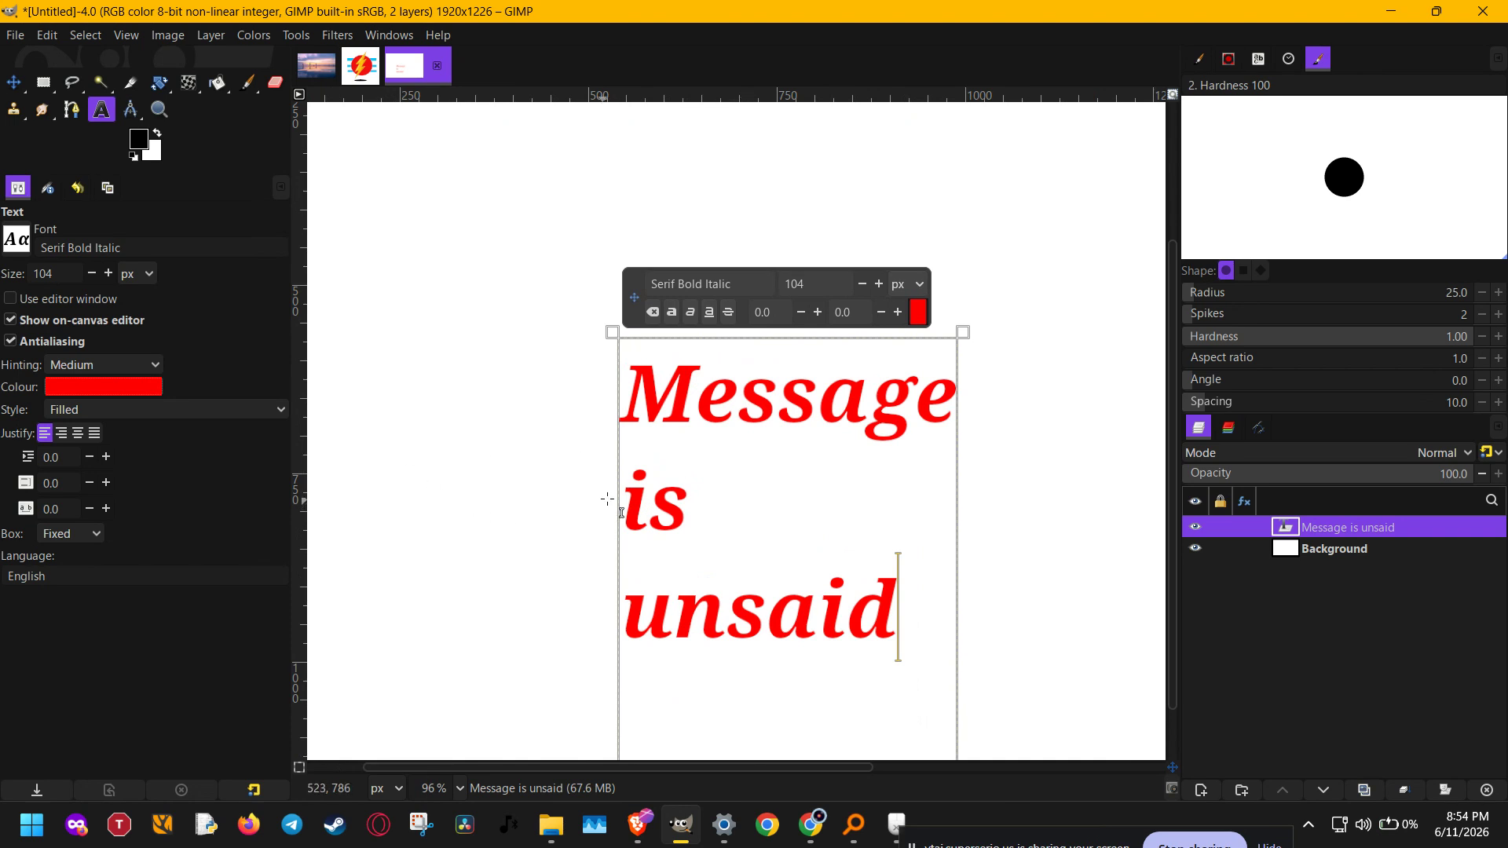
pyautogui.keyDown('ctrl'); pyautogui.scroll(-7, 607, 499); pyautogui.keyUp('ctrl')
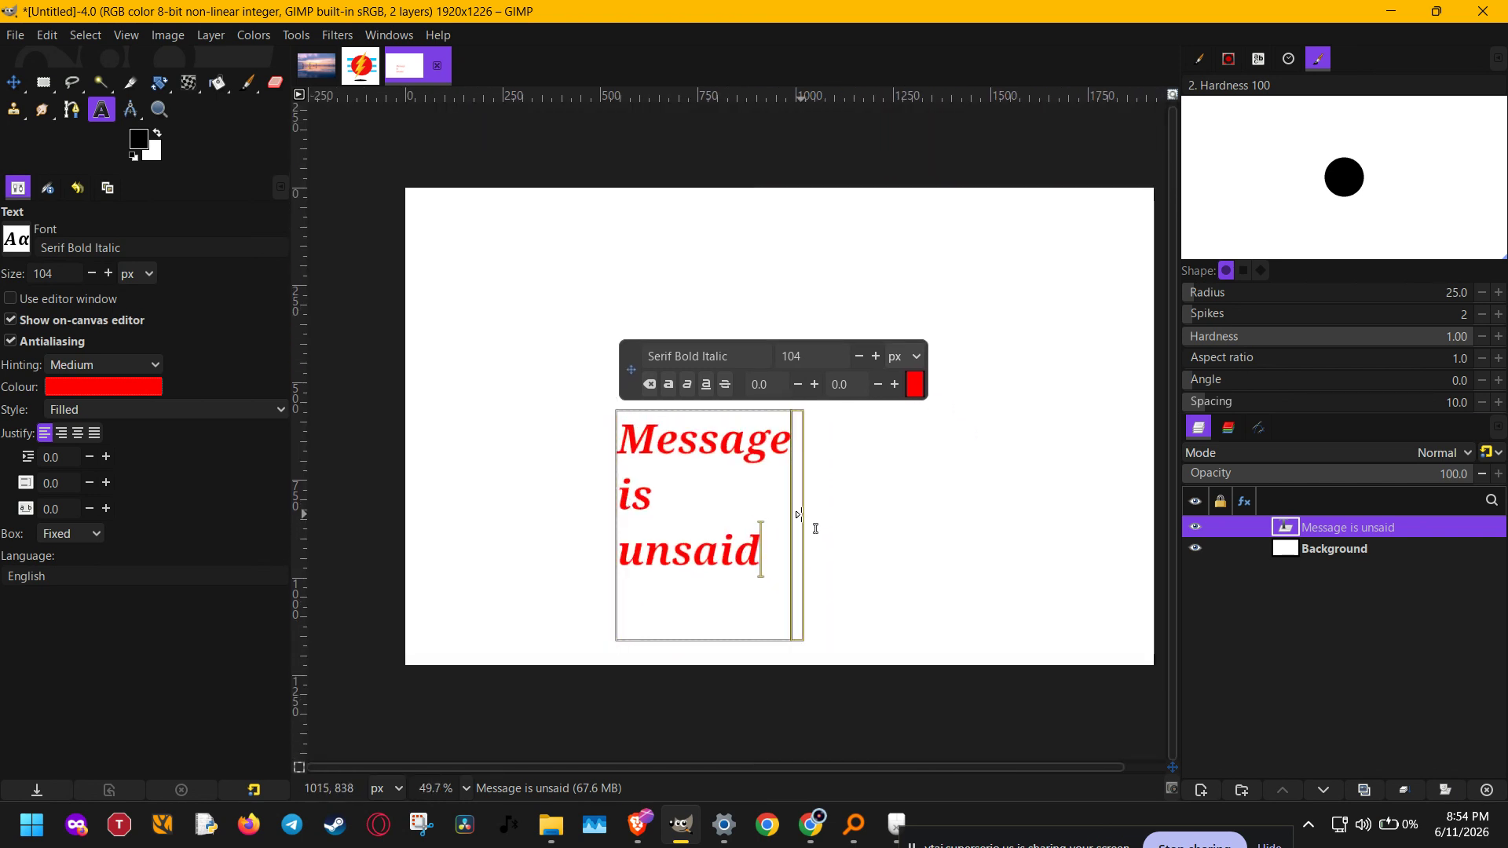
pyautogui.moveTo(798, 515); pyautogui.dragTo(888, 526)
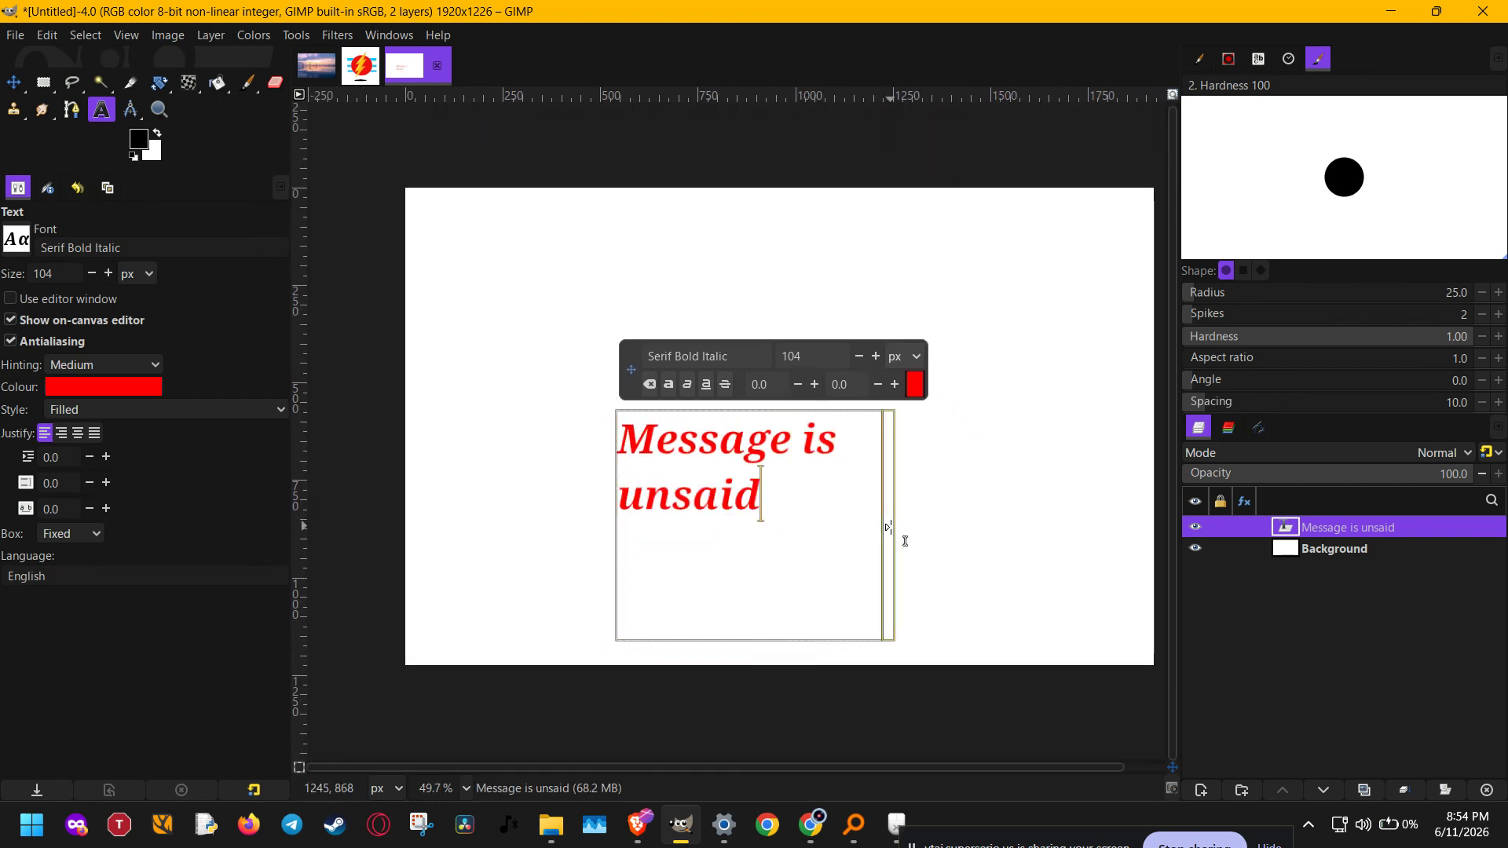
# - Try right, centred, filled and left justification on the "Message is unsaid" text, finishing with centred justification
pyautogui.click(62, 434)
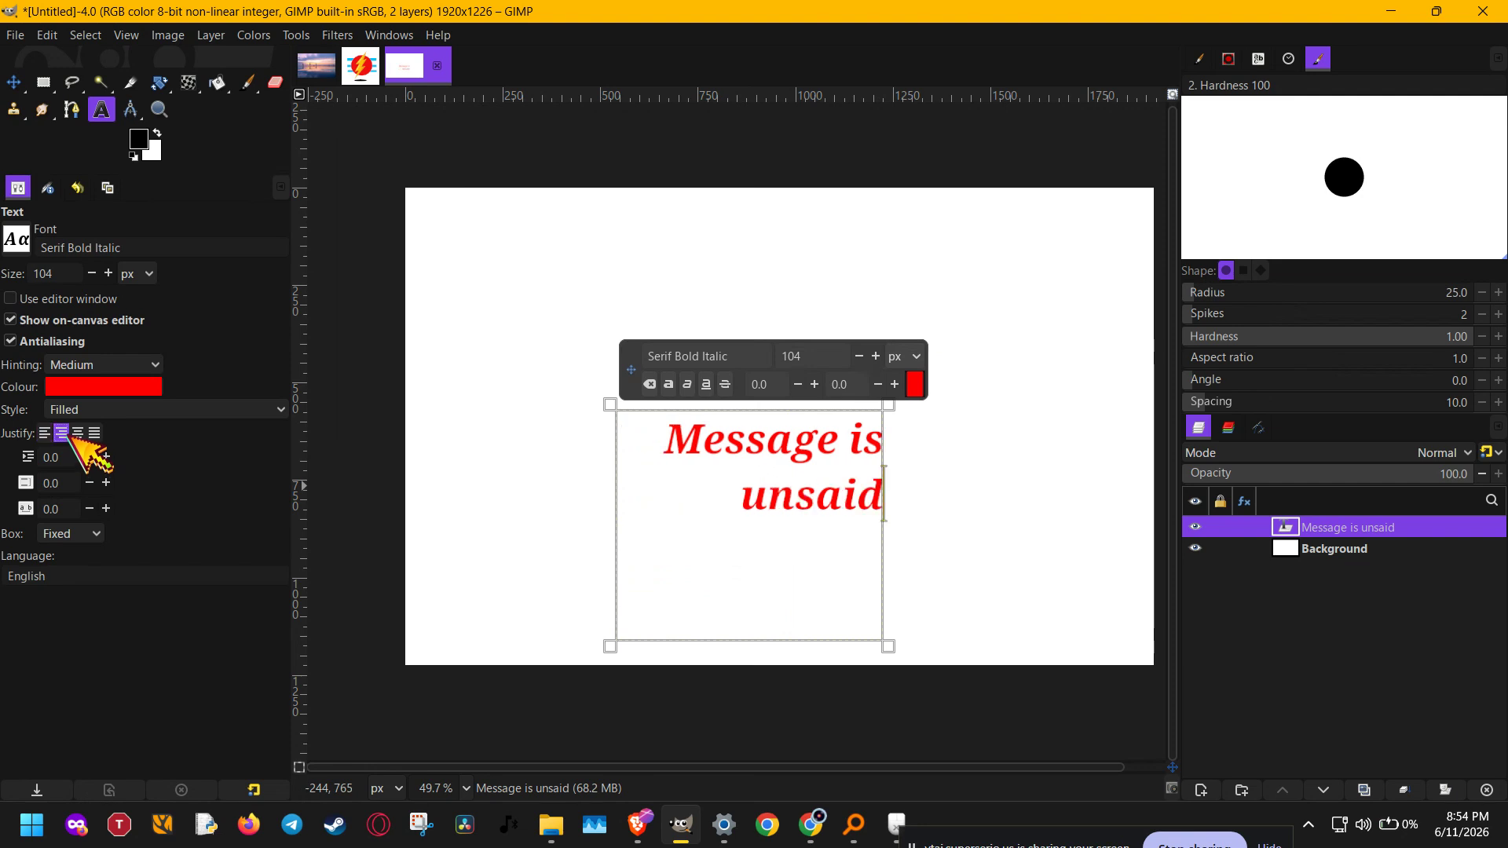
pyautogui.click(81, 434)
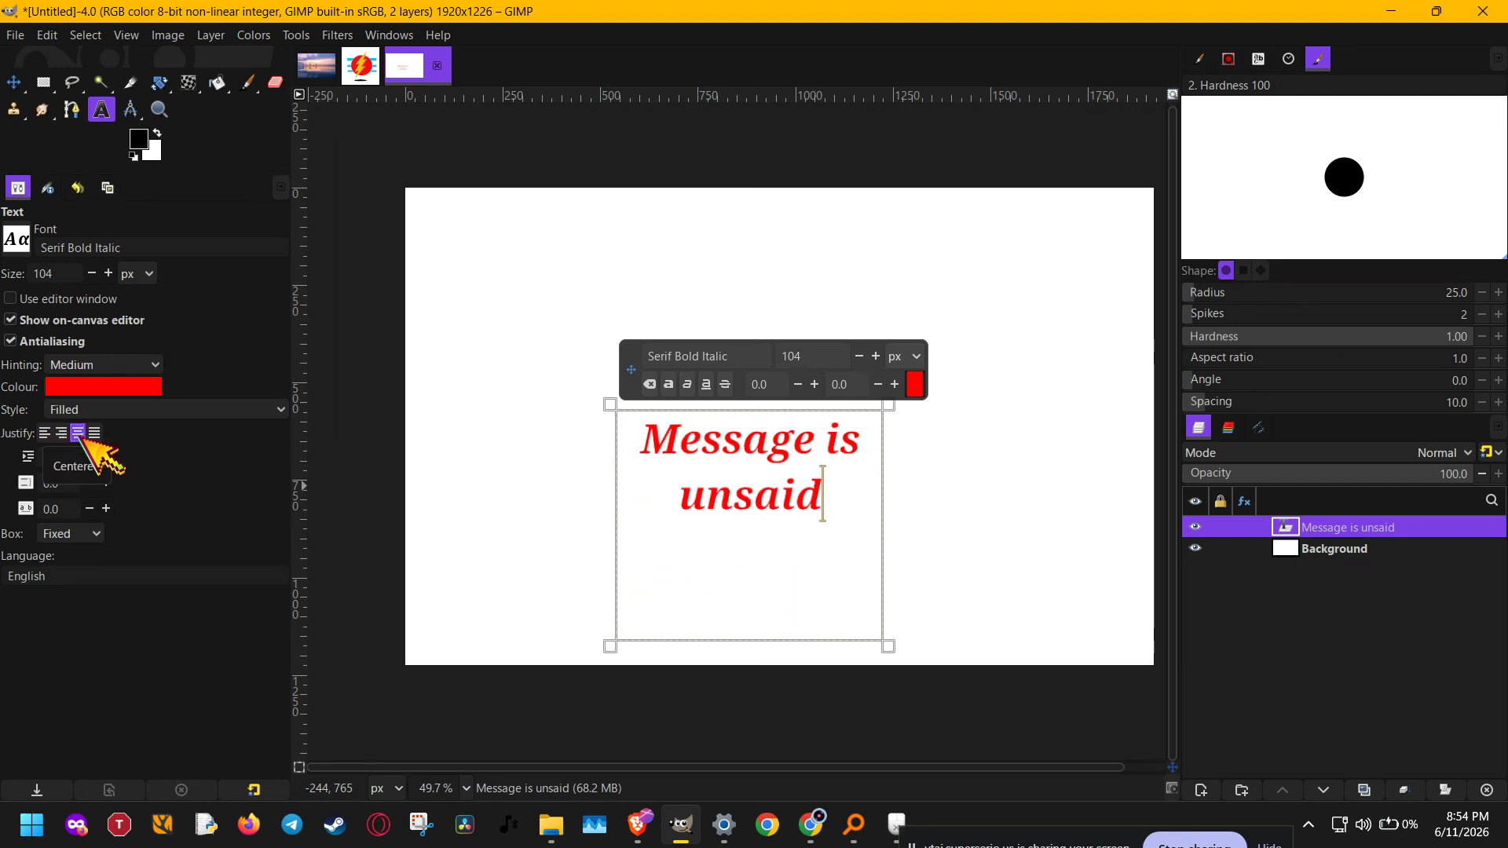
pyautogui.click(93, 434)
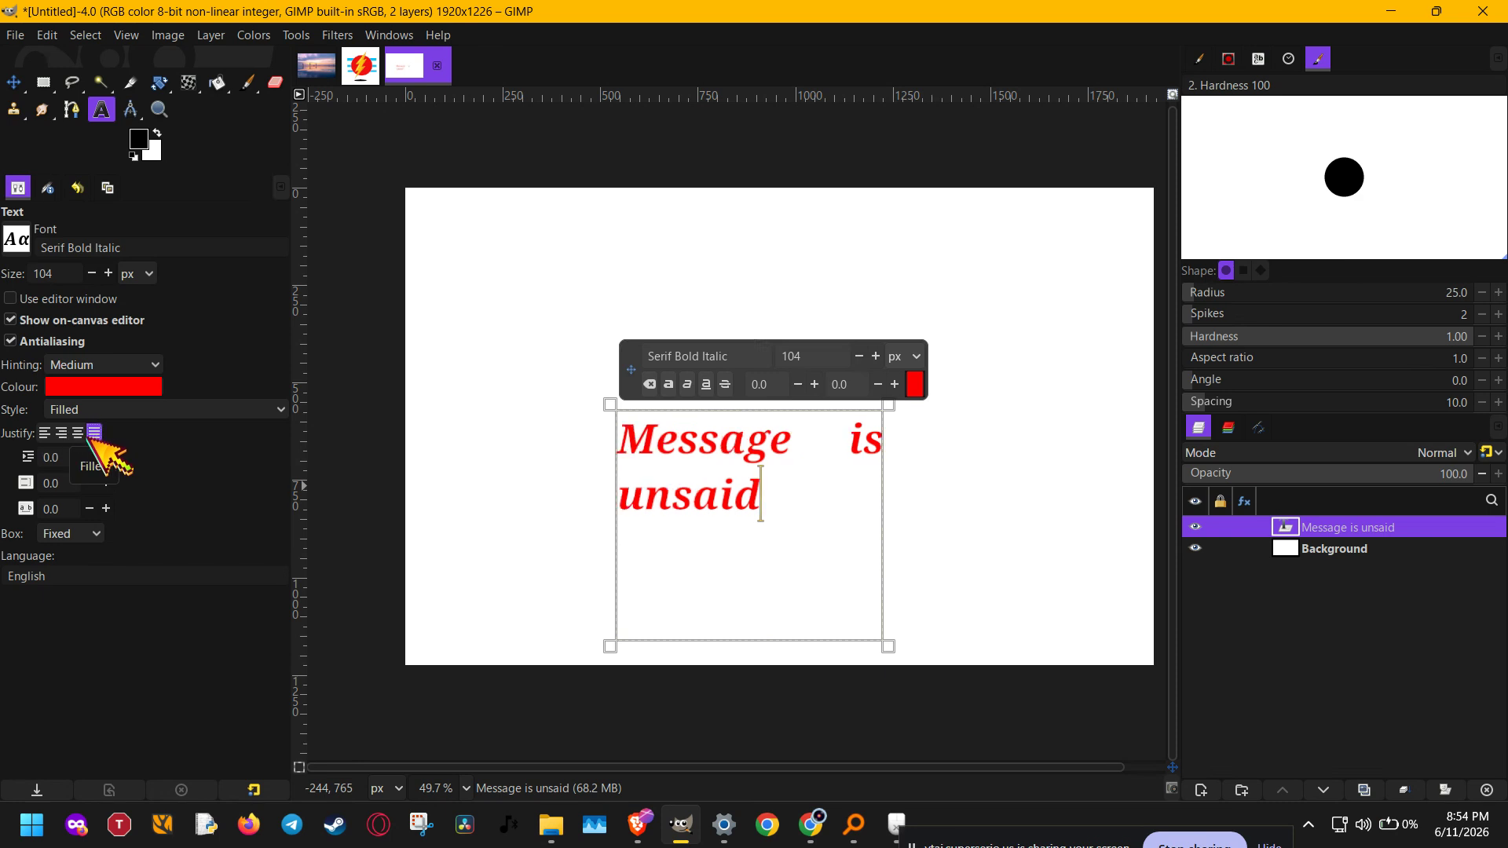
pyautogui.click(77, 434)
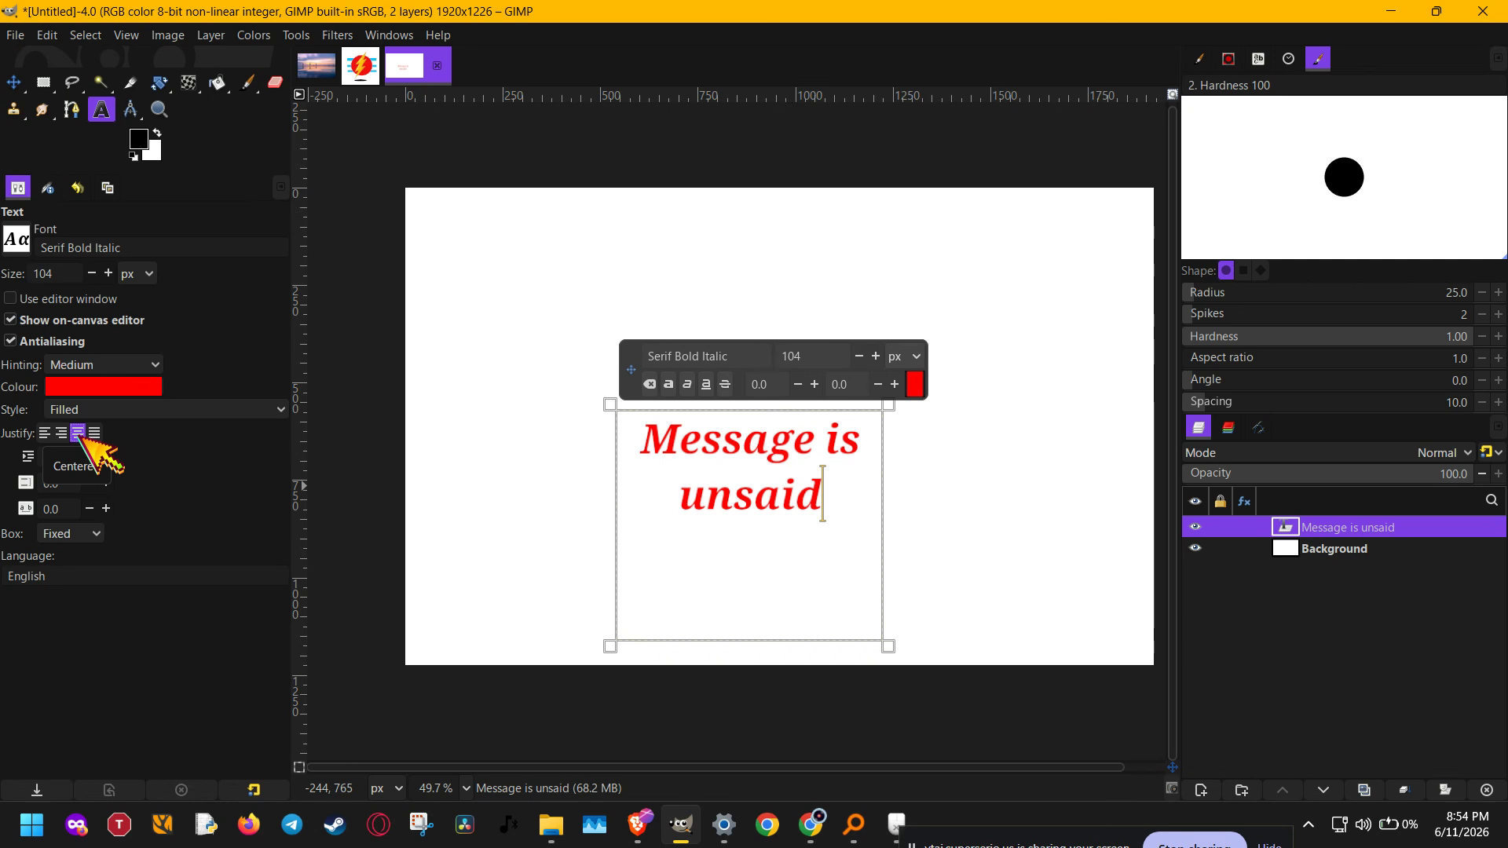
pyautogui.click(46, 433)
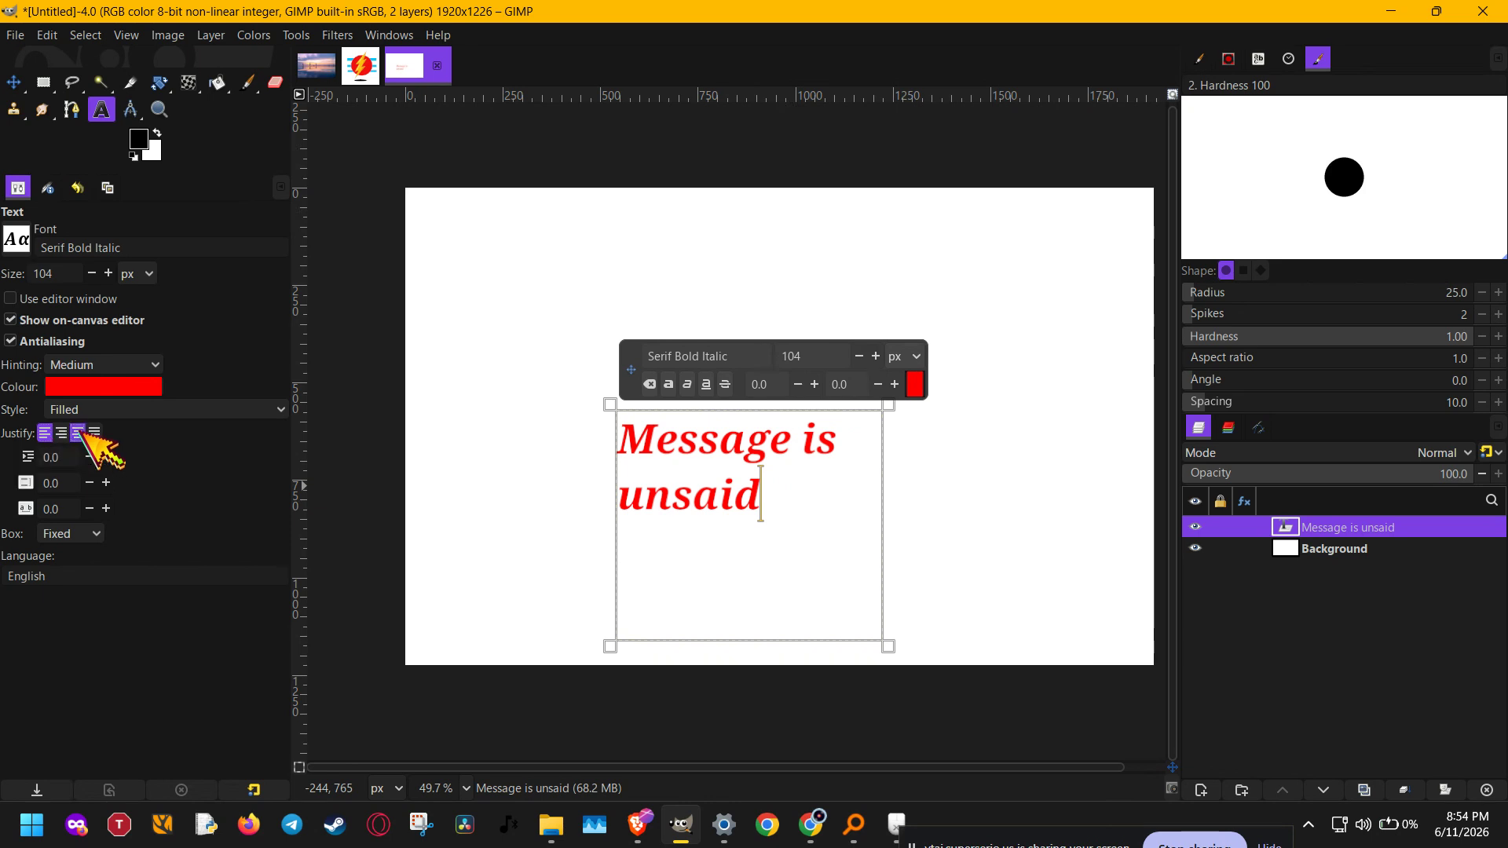
pyautogui.click(78, 434)
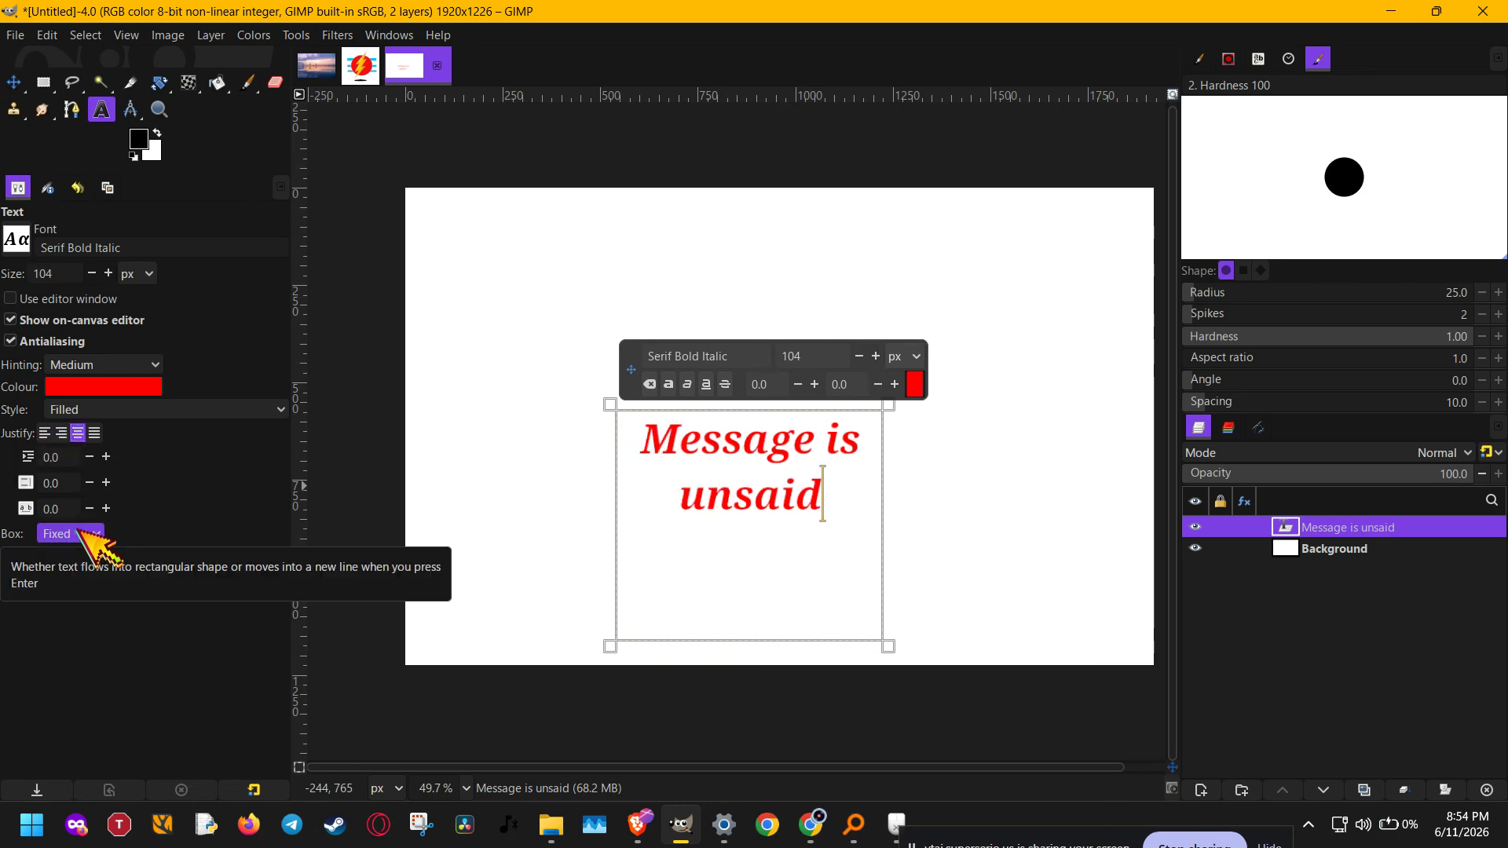
# - Toggle the text's antialiasing off and on to compare the letter edges of "unsaid" up close, finishing with antialiasing off
pyautogui.click(72, 343)
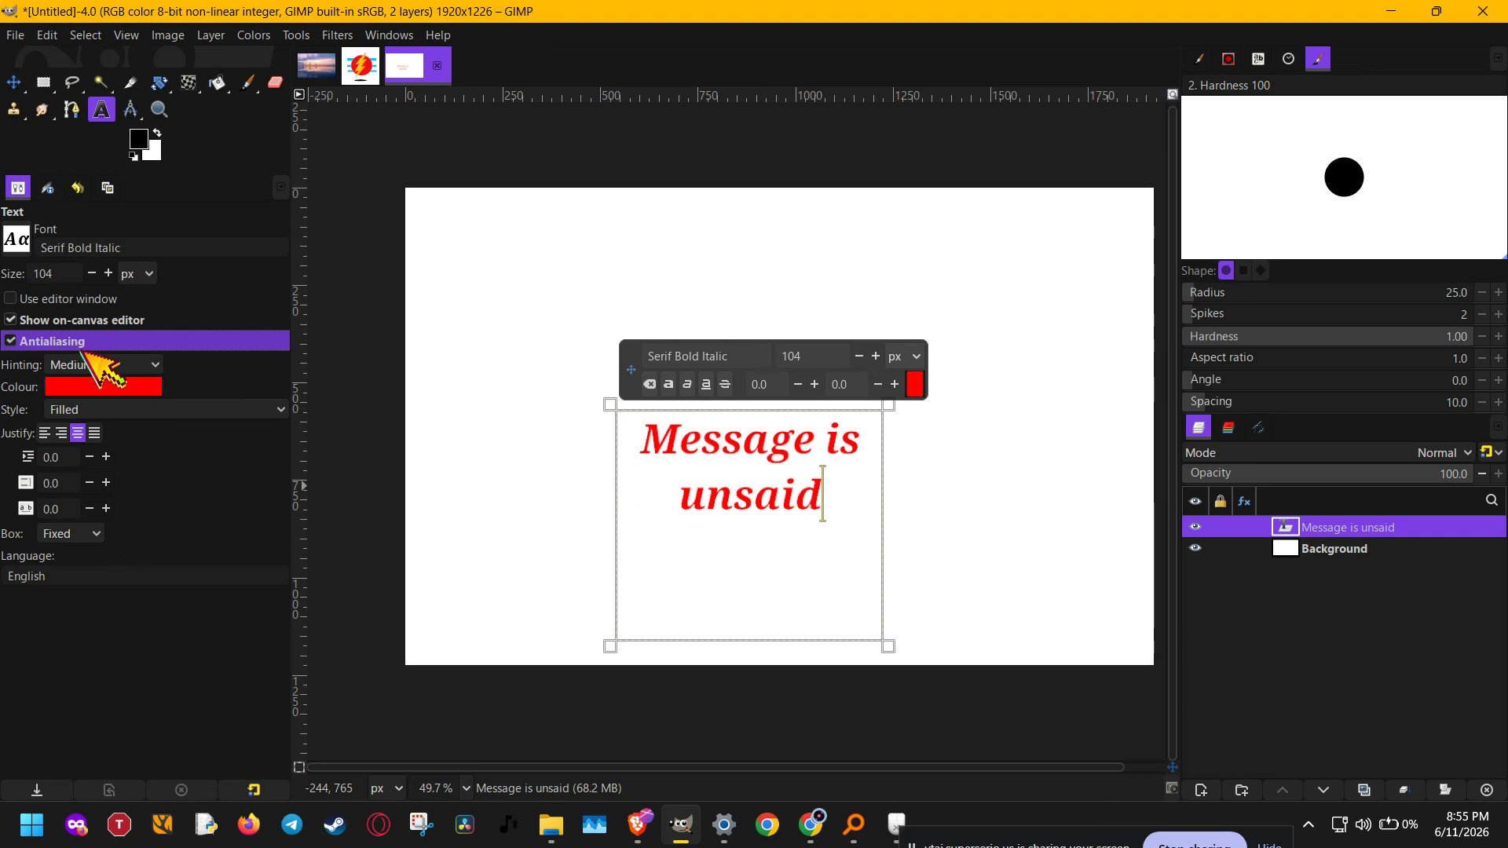
pyautogui.scroll(1, 683, 501)
pyautogui.scroll(12, 684, 501)
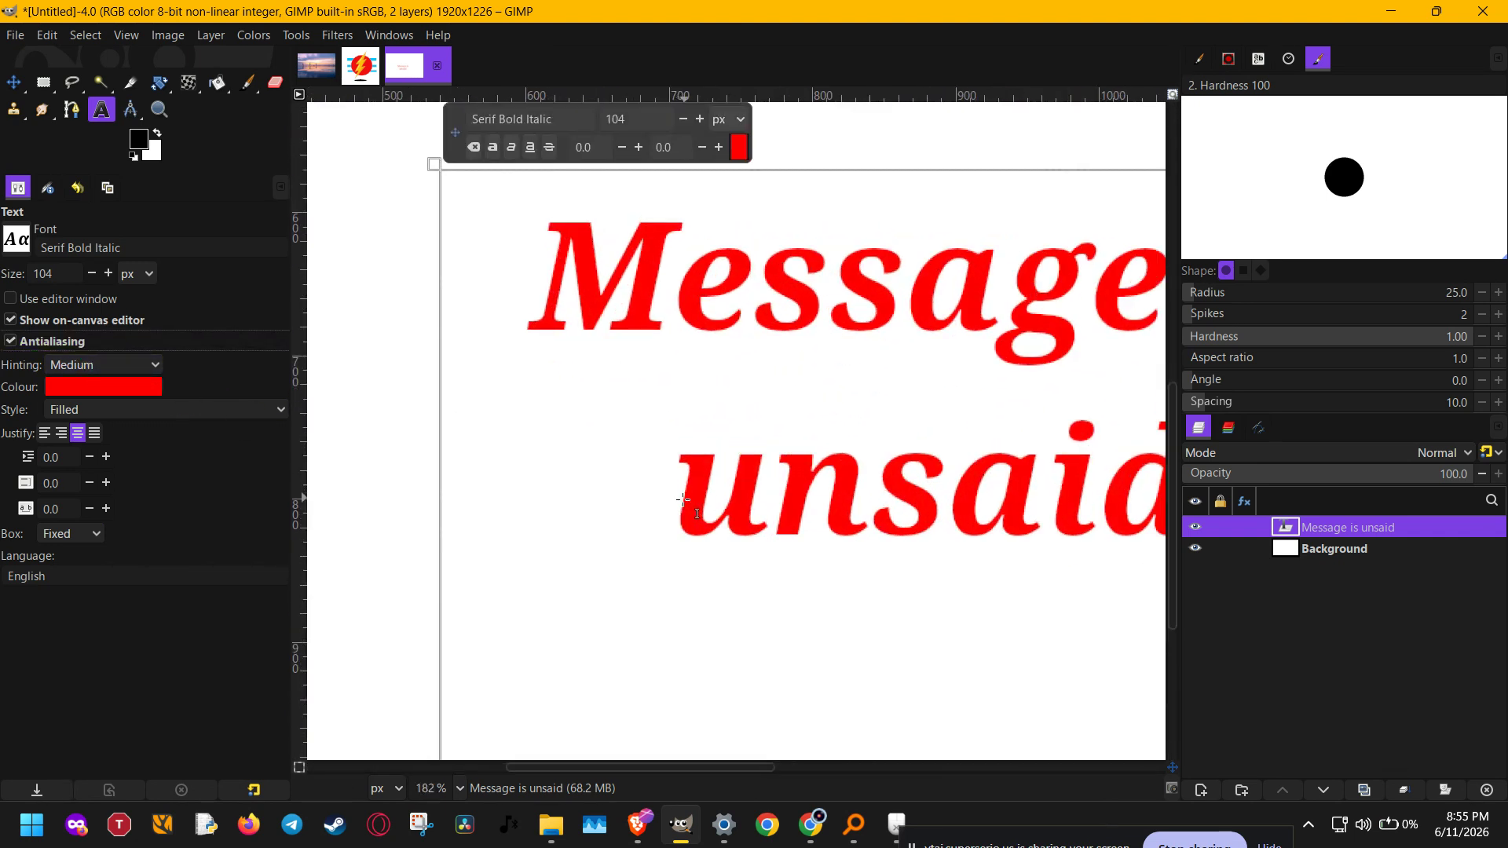
pyautogui.click(69, 343)
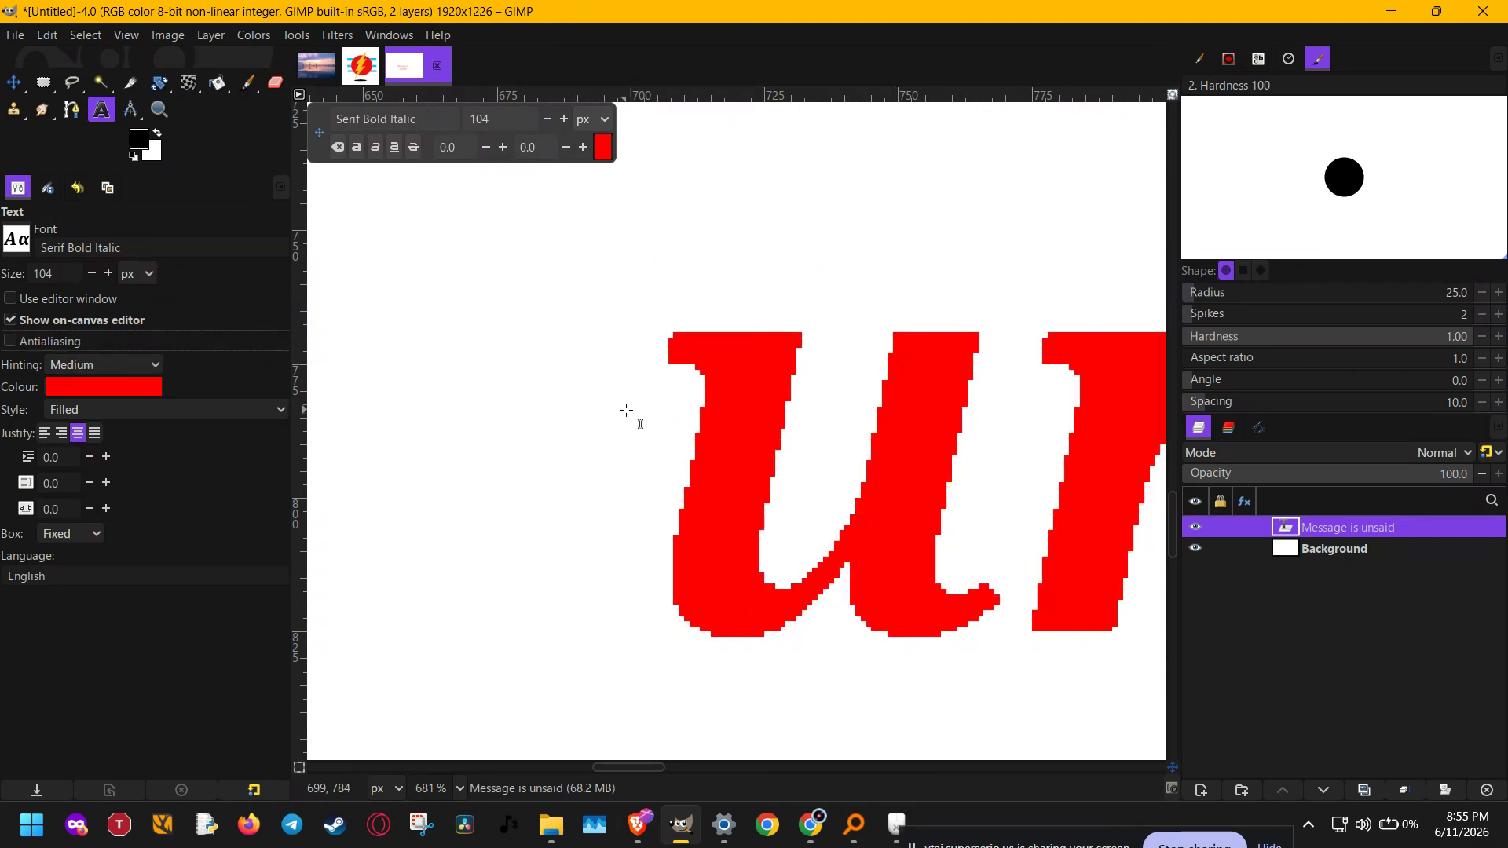
pyautogui.scroll(4, 717, 438)
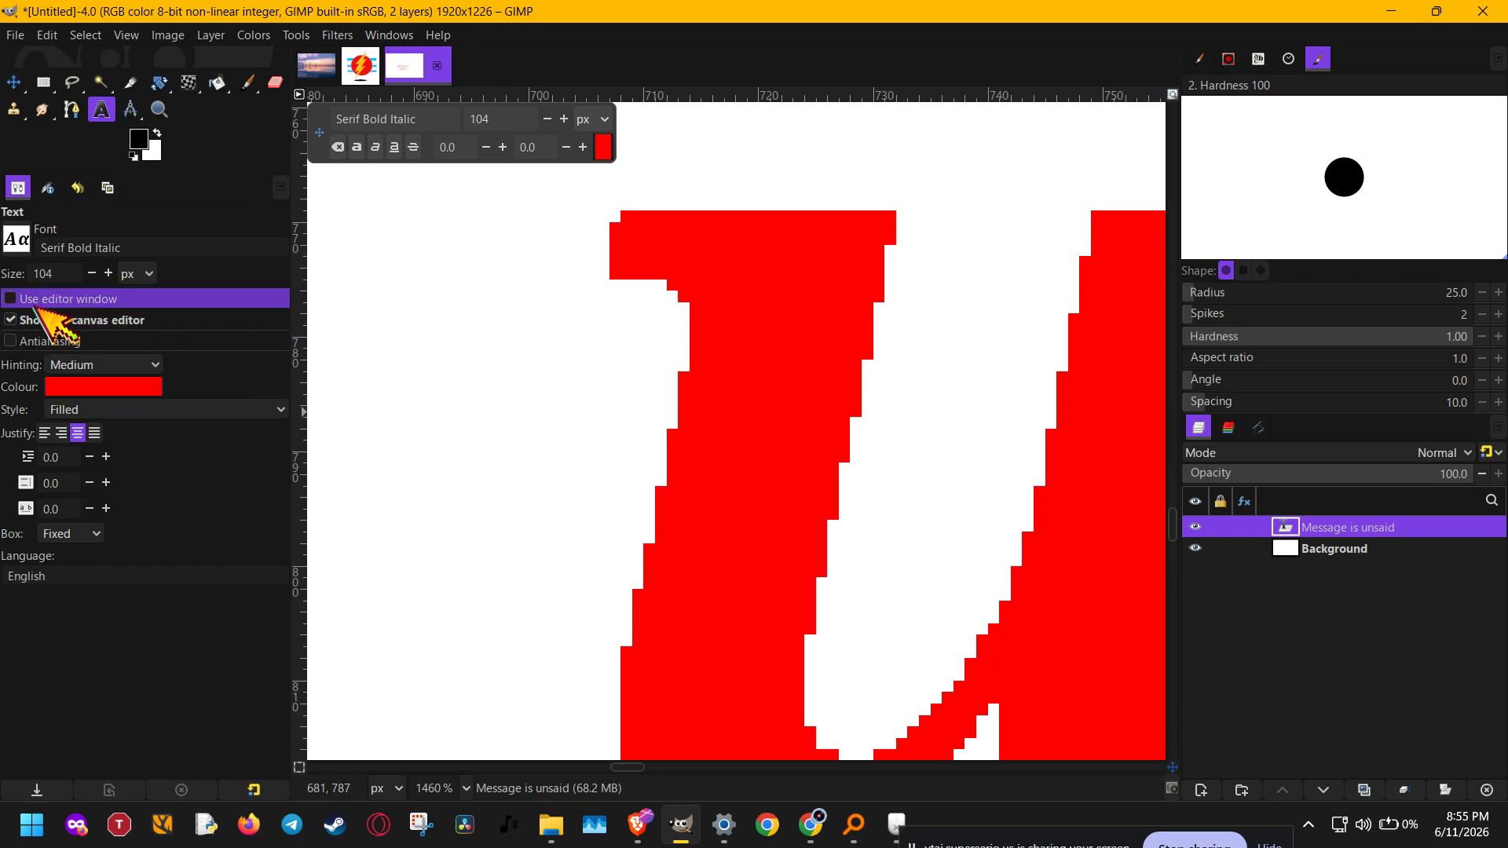
pyautogui.click(43, 344)
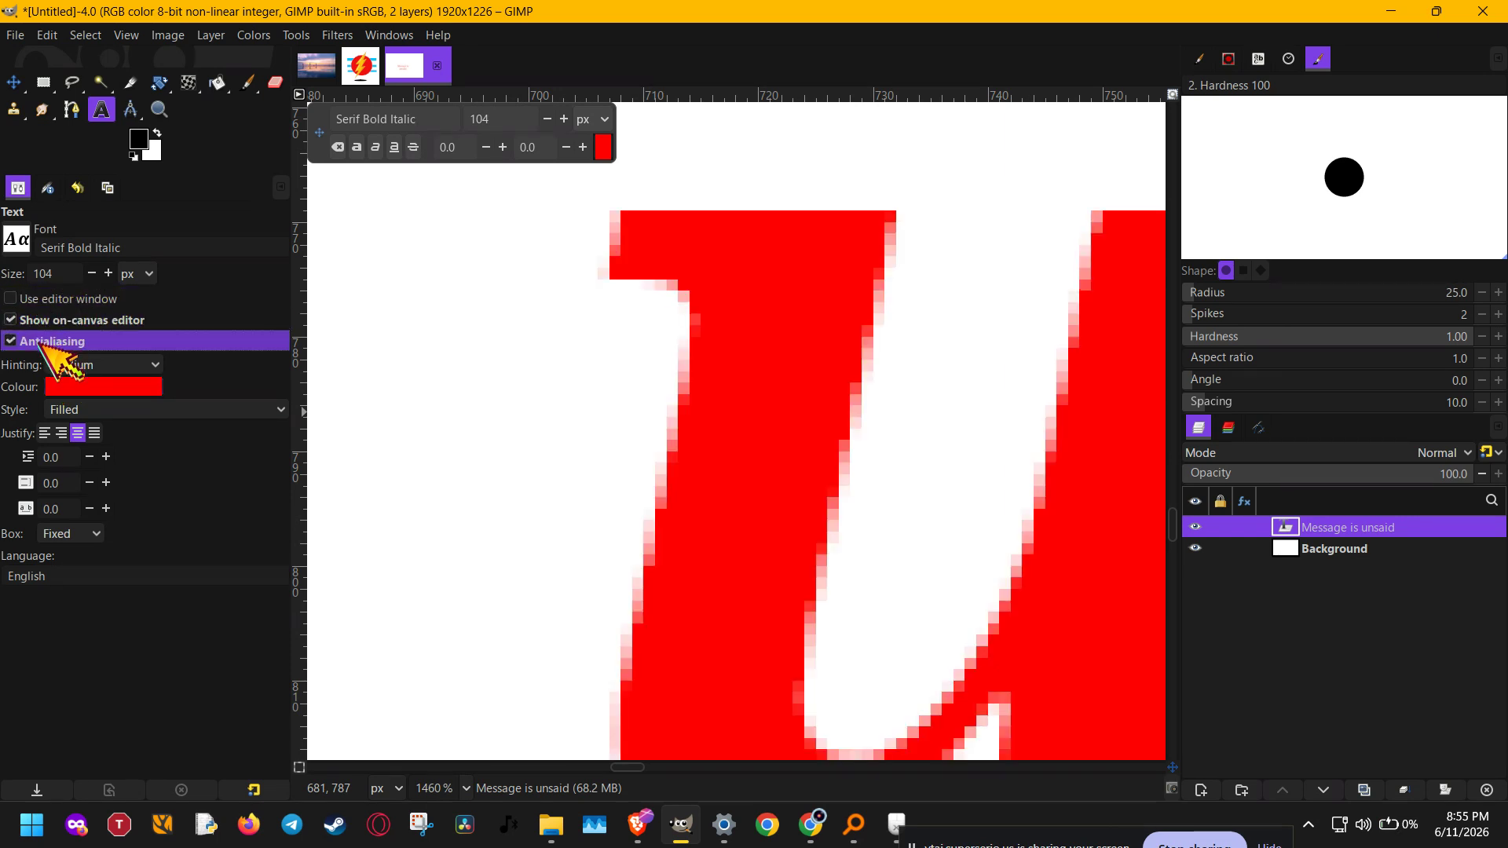
pyautogui.click(52, 355)
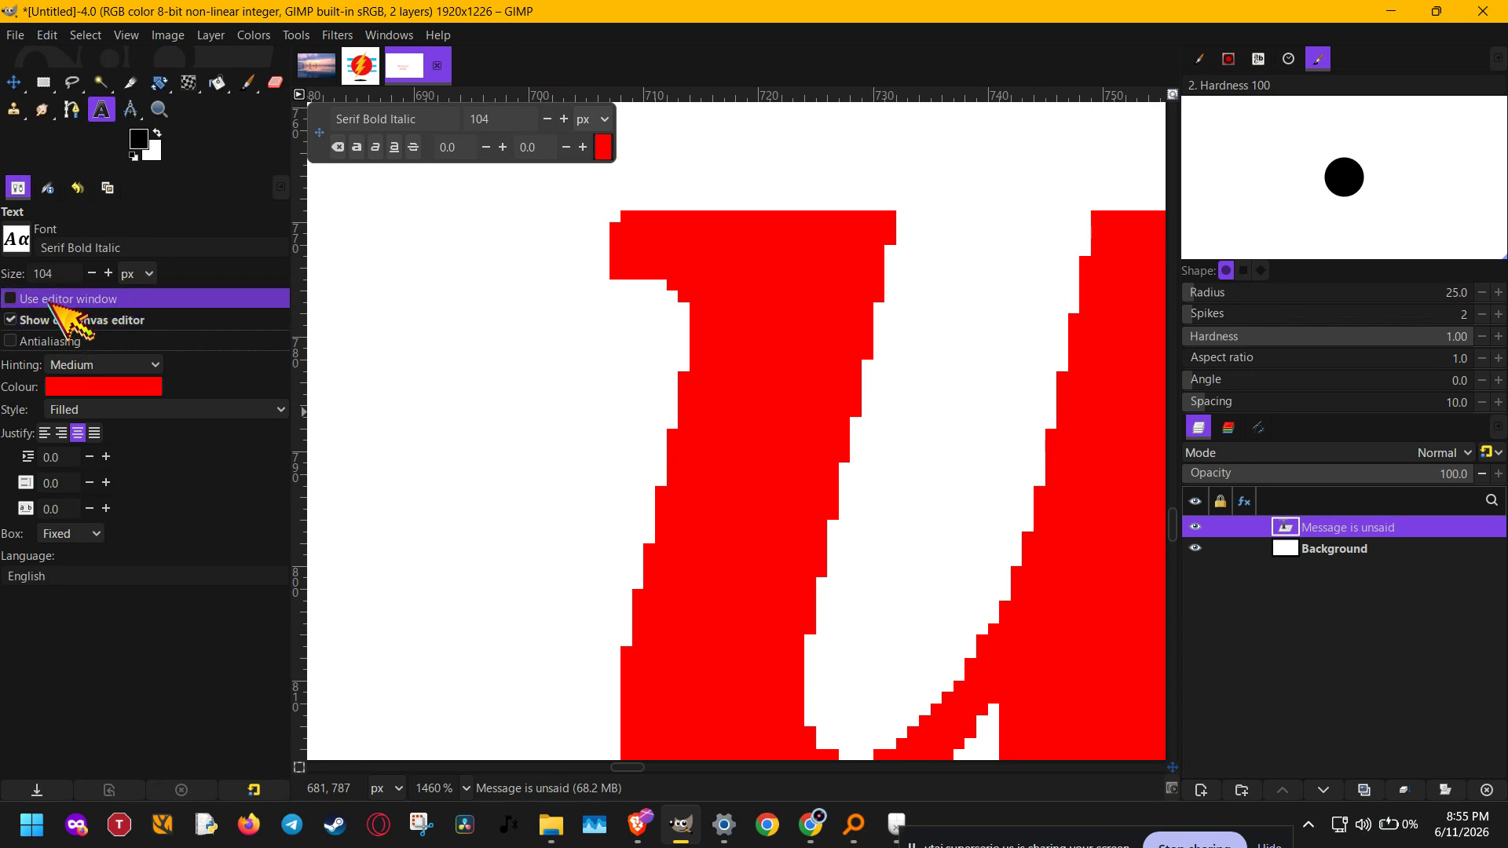
pyautogui.scroll(-12, 611, 437)
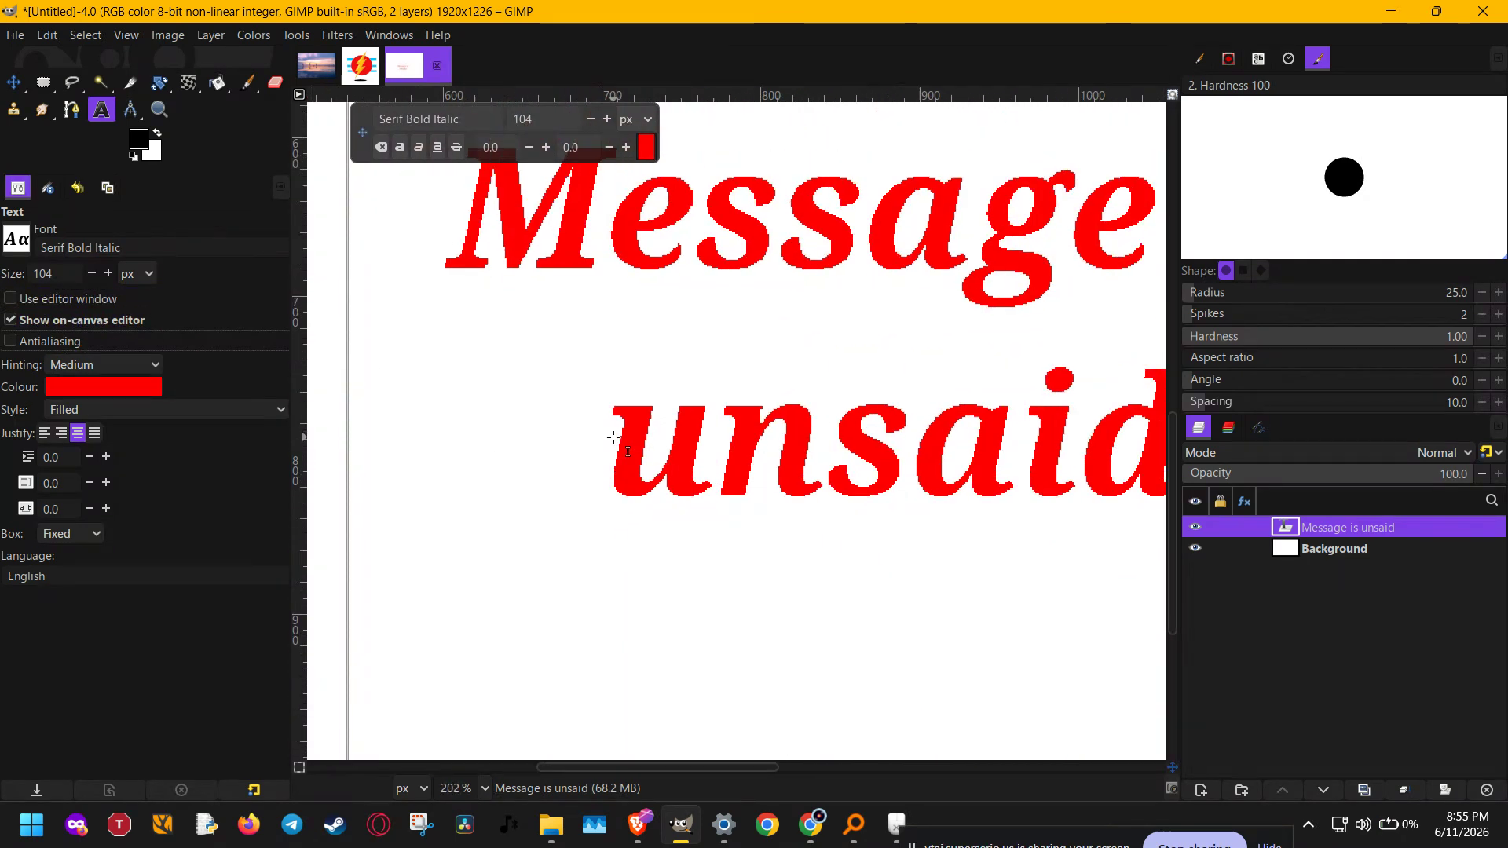
pyautogui.scroll(-2, 628, 451)
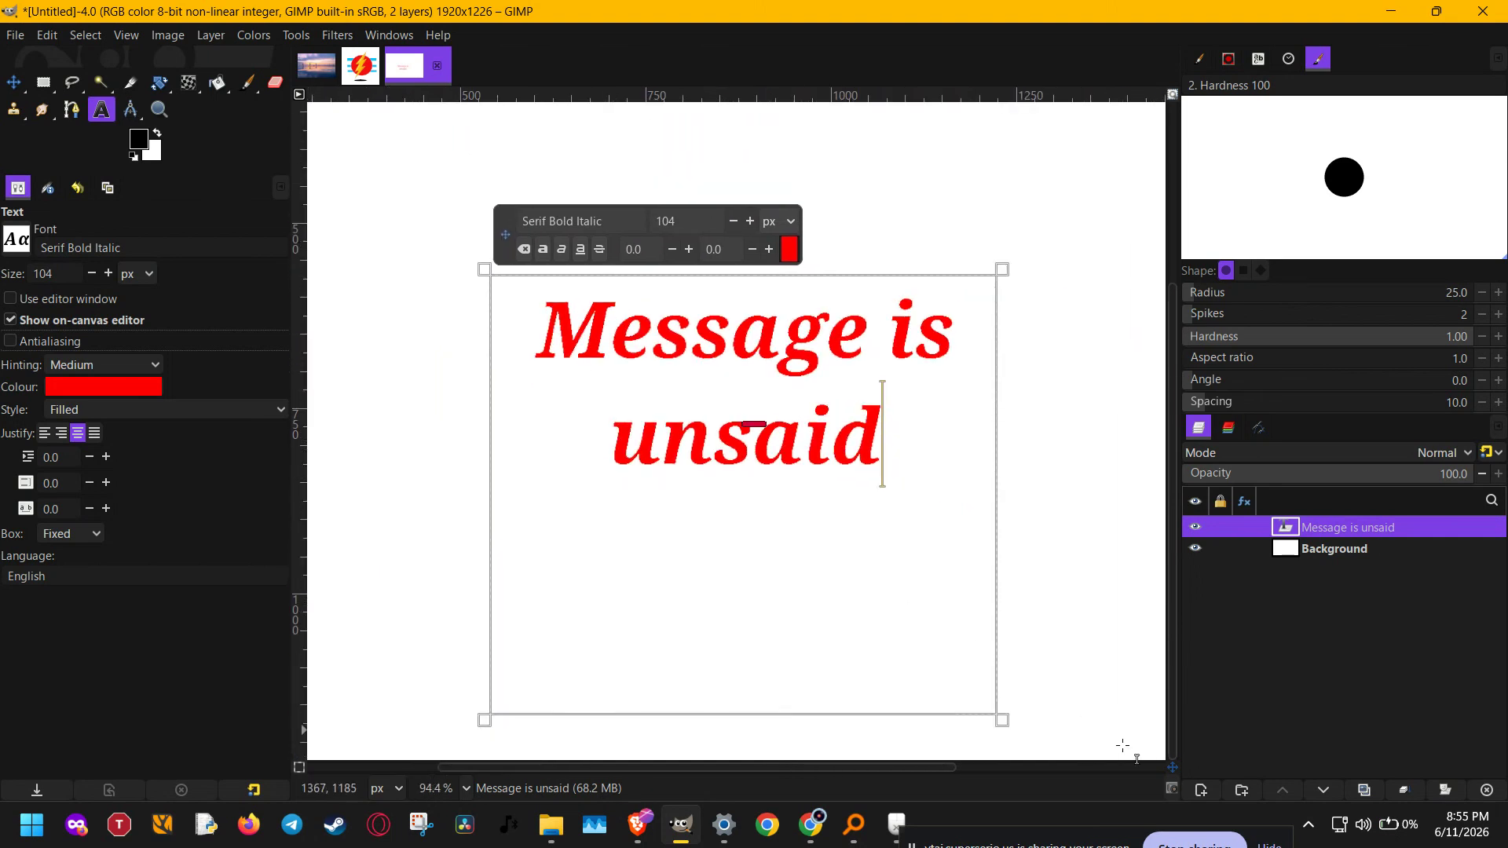